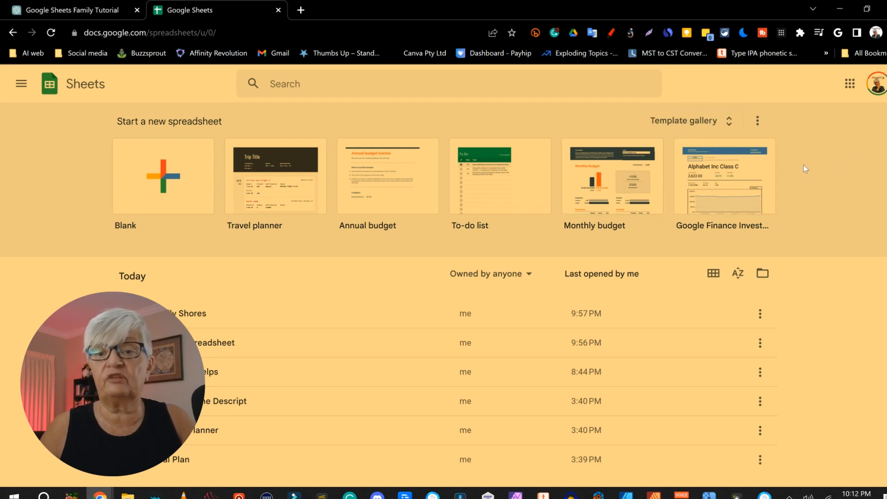
- Browse the spreadsheet templates in the full template gallery, then return to the Sheets home page
{"action": "left_click", "coordinate": [711, 122]}
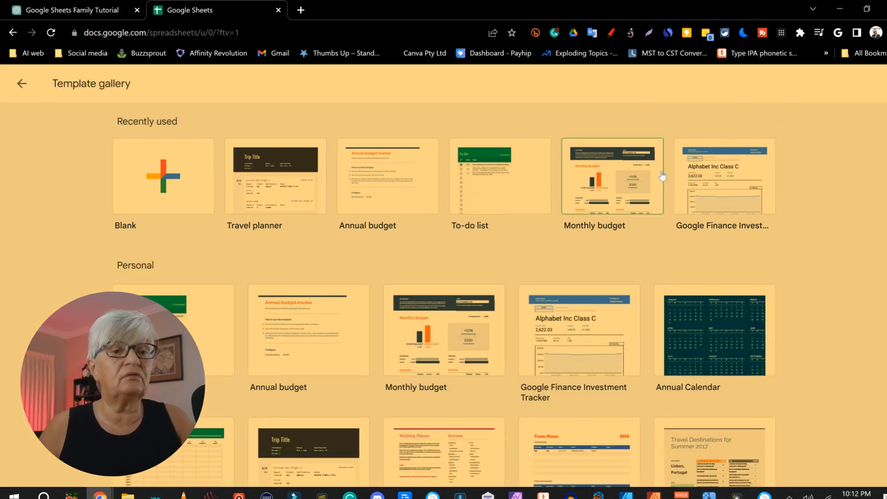
{"action": "scroll", "coordinate": [663, 132], "scroll_direction": "down", "scroll_amount": 4}
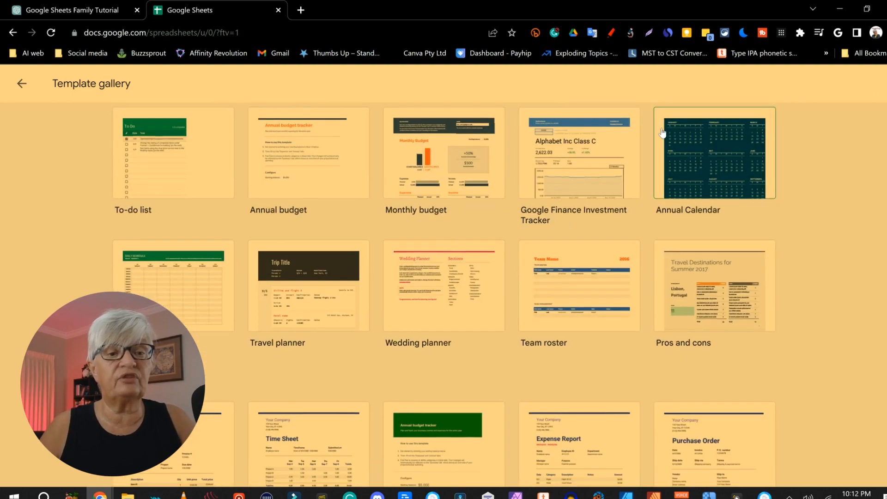
{"action": "scroll", "coordinate": [663, 132], "scroll_direction": "down", "scroll_amount": 9}
{"action": "scroll", "coordinate": [663, 132], "scroll_direction": "down", "scroll_amount": 2}
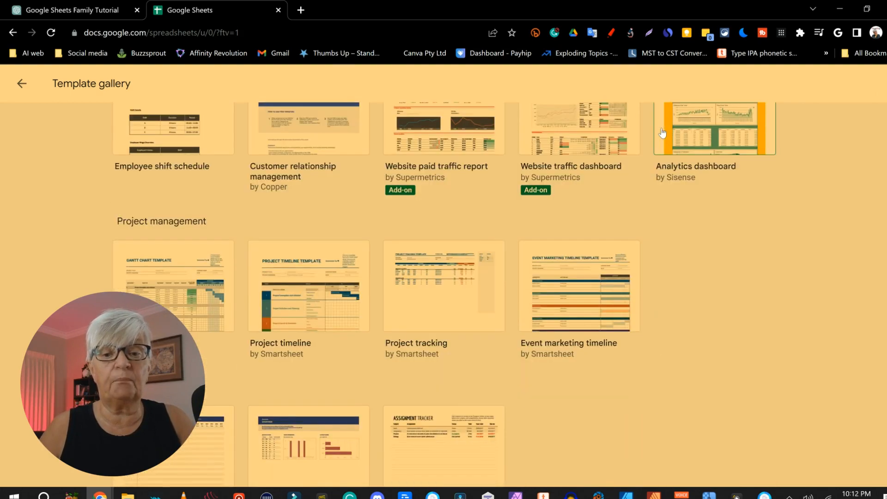
{"action": "scroll", "coordinate": [656, 147], "scroll_direction": "up", "scroll_amount": 15}
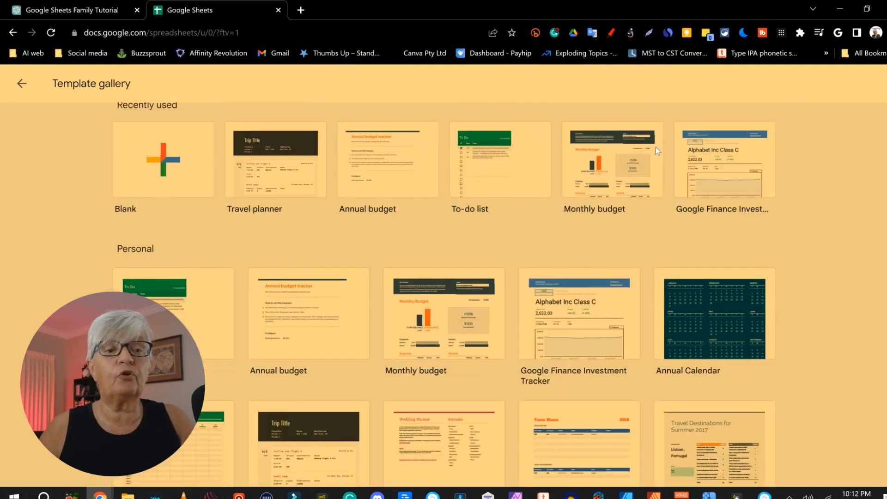
{"action": "left_click", "coordinate": [21, 83]}
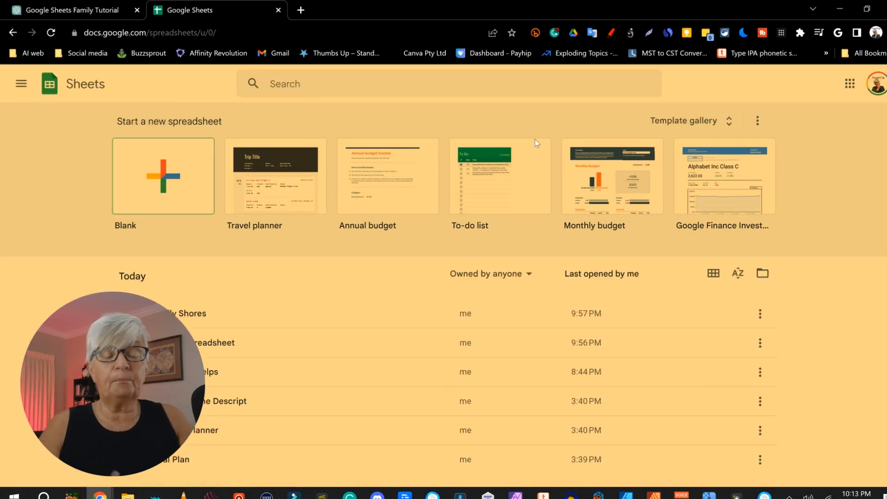
- Create a blank spreadsheet and dismiss the Help me organize suggestions
{"action": "left_click", "coordinate": [170, 184]}
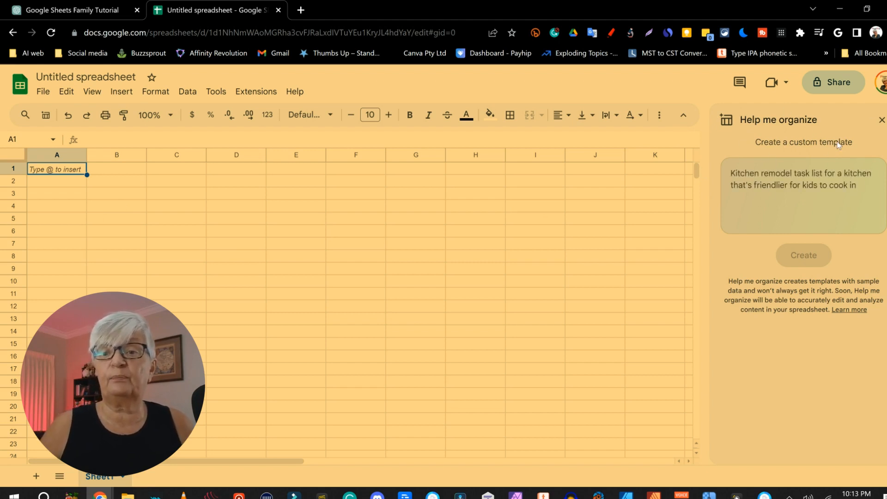
{"action": "left_click", "coordinate": [882, 120]}
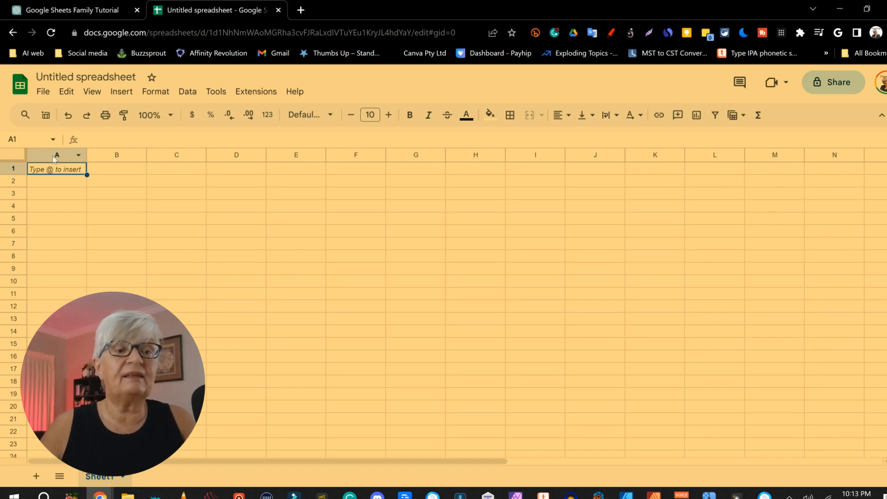
- Highlight columns A to D and rows 1 to 3 one at a time to examine how the grid is laid out
{"action": "left_click", "coordinate": [111, 160]}
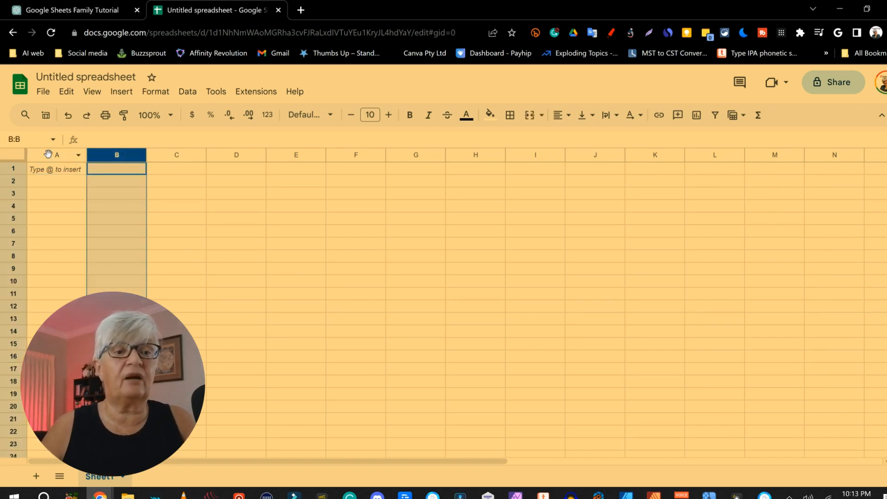
{"action": "left_click", "coordinate": [48, 155]}
{"action": "left_click", "coordinate": [139, 156]}
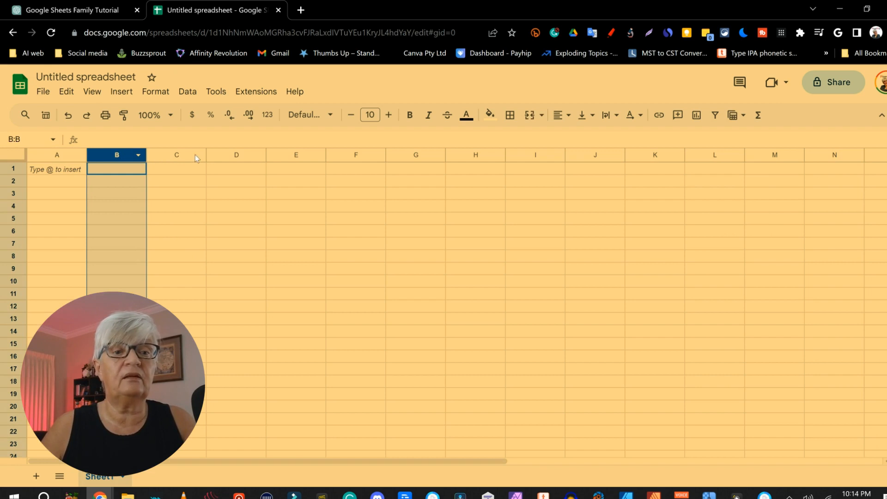
{"action": "left_click", "coordinate": [170, 156]}
{"action": "left_click", "coordinate": [240, 156]}
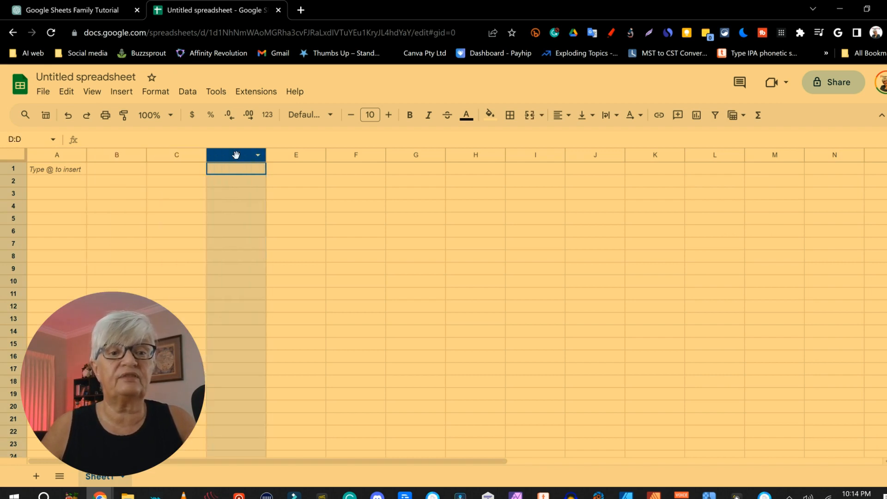
{"action": "left_click", "coordinate": [48, 159]}
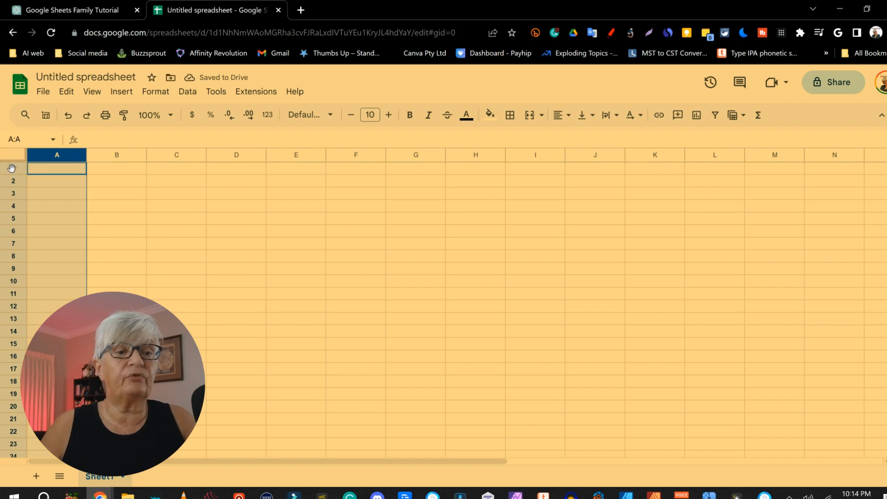
{"action": "left_click", "coordinate": [17, 168]}
{"action": "left_click", "coordinate": [14, 181]}
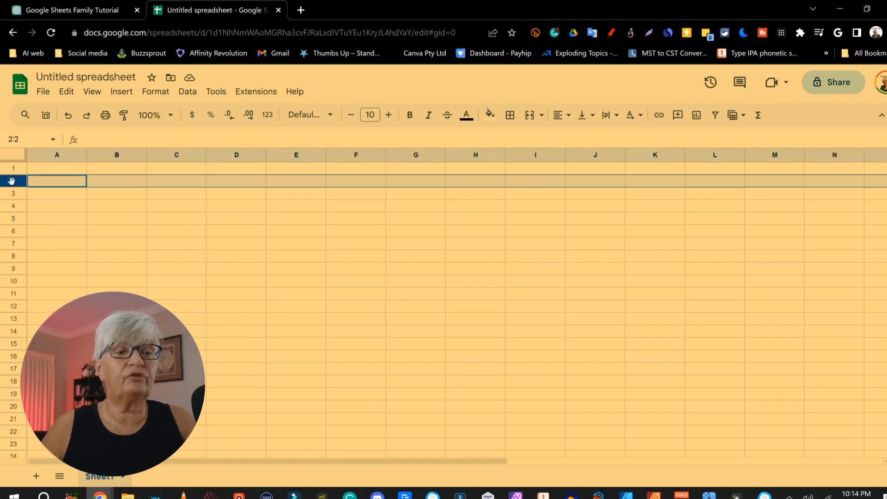
{"action": "left_click", "coordinate": [13, 193]}
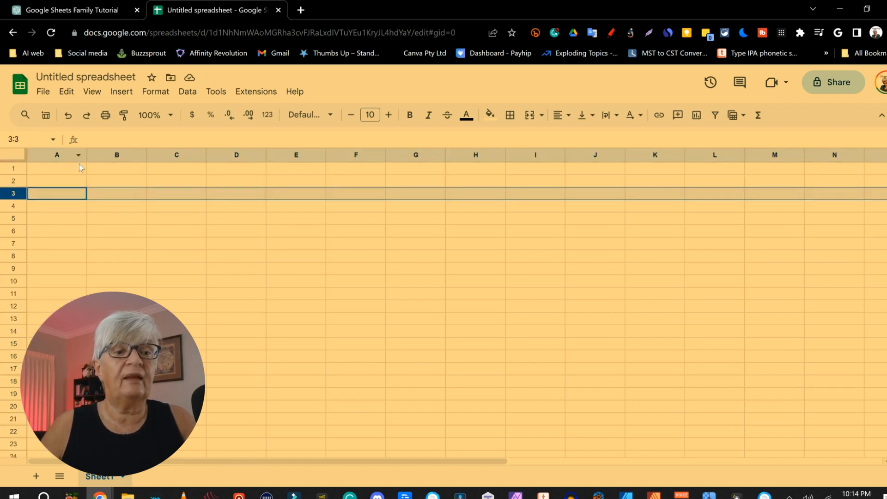
- Set the sheet's zoom to 150% and select cells C2 and E3 in turn
{"action": "left_click", "coordinate": [57, 168]}
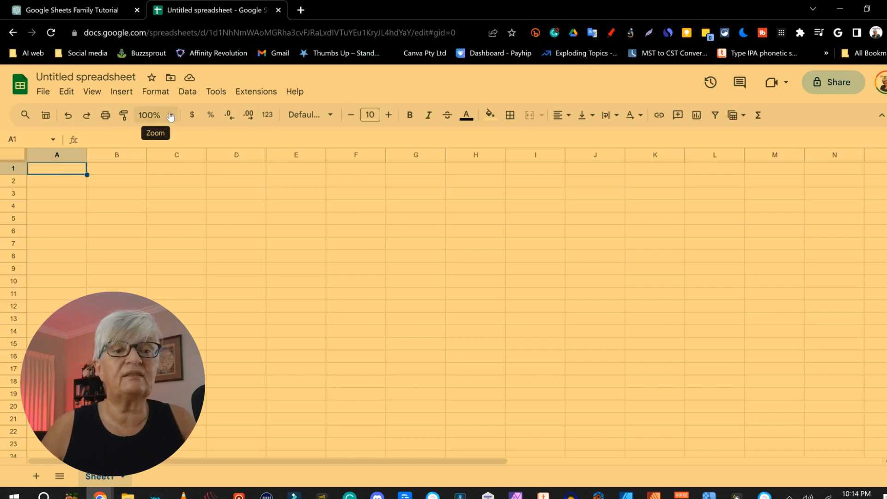
{"action": "left_click", "coordinate": [154, 116]}
{"action": "left_click", "coordinate": [154, 232]}
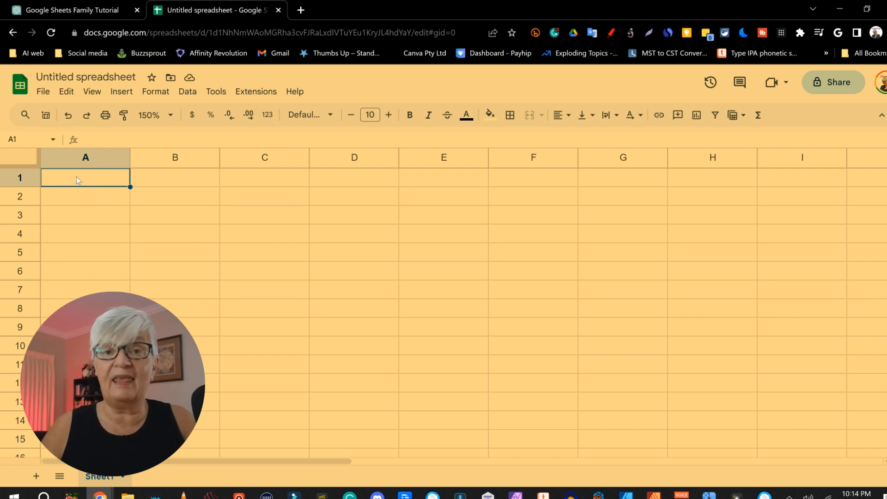
{"action": "left_click", "coordinate": [258, 201]}
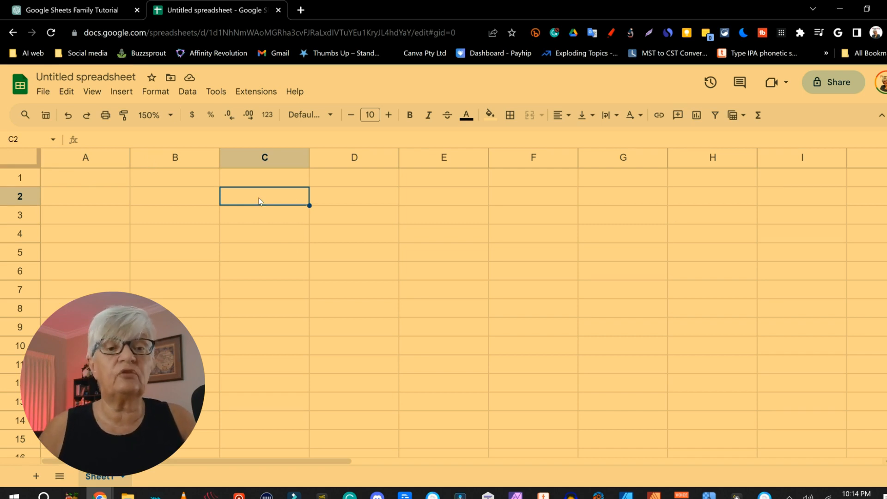
{"action": "left_click", "coordinate": [457, 217]}
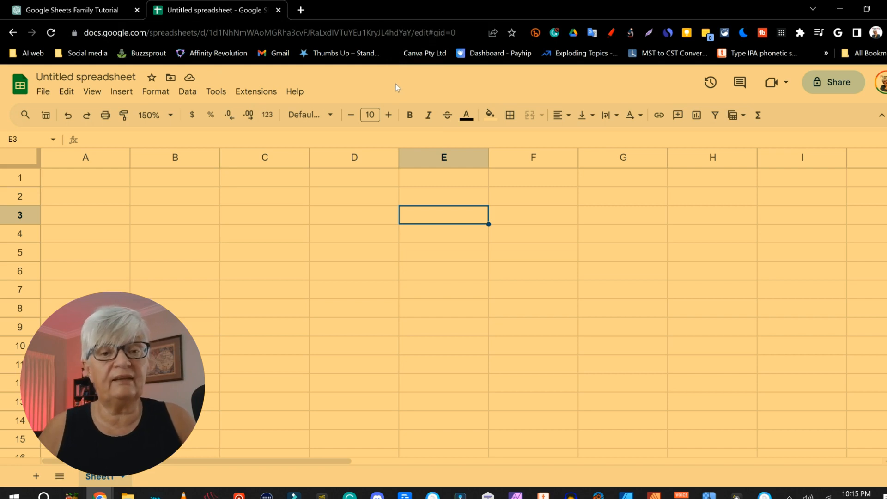
- Enter the title Savings in A1 and the headers Date, Amount and Total in cells A2 to C2
{"action": "left_click", "coordinate": [86, 181]}
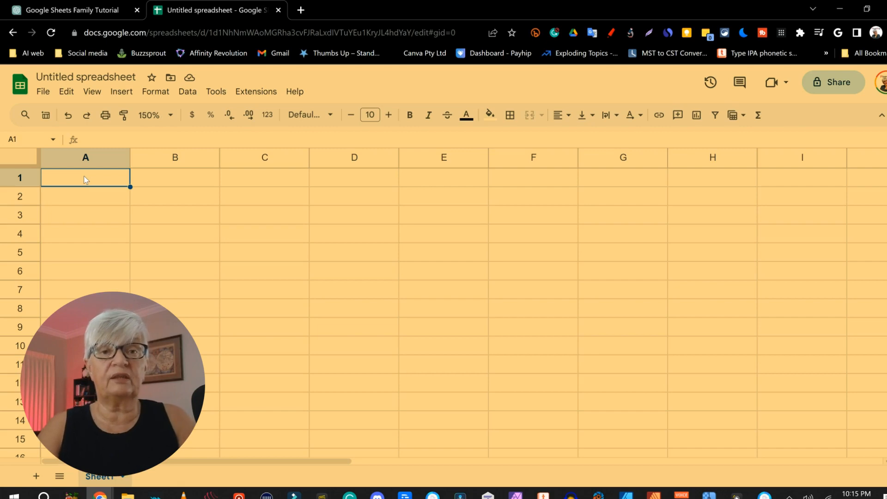
{"action": "type", "text": "Savings"}
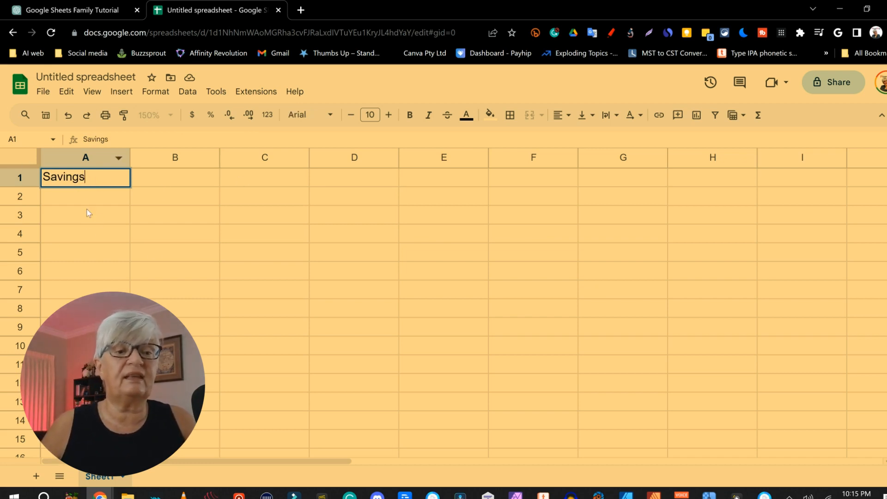
{"action": "left_click", "coordinate": [58, 199]}
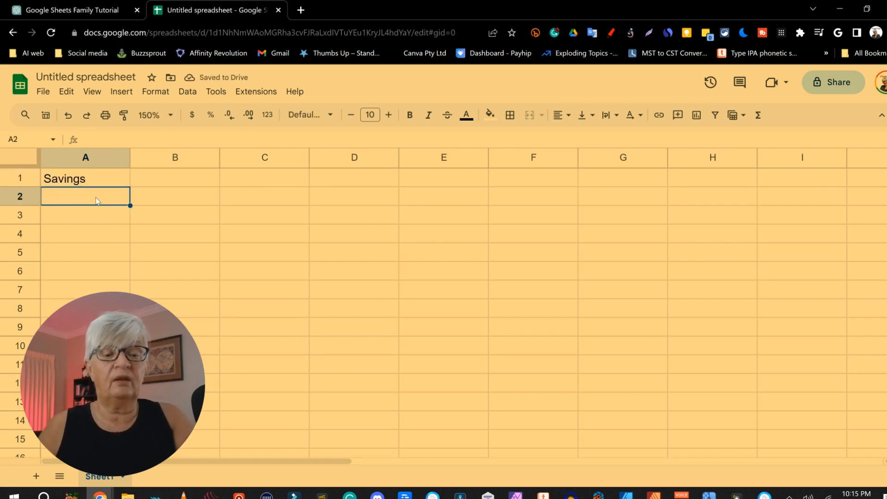
{"action": "type", "text": "Date"}
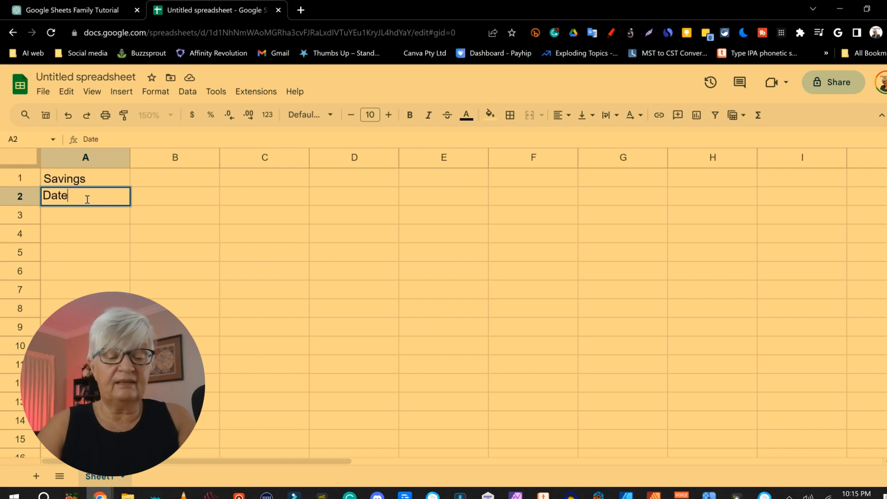
{"action": "key", "text": "Tab"}
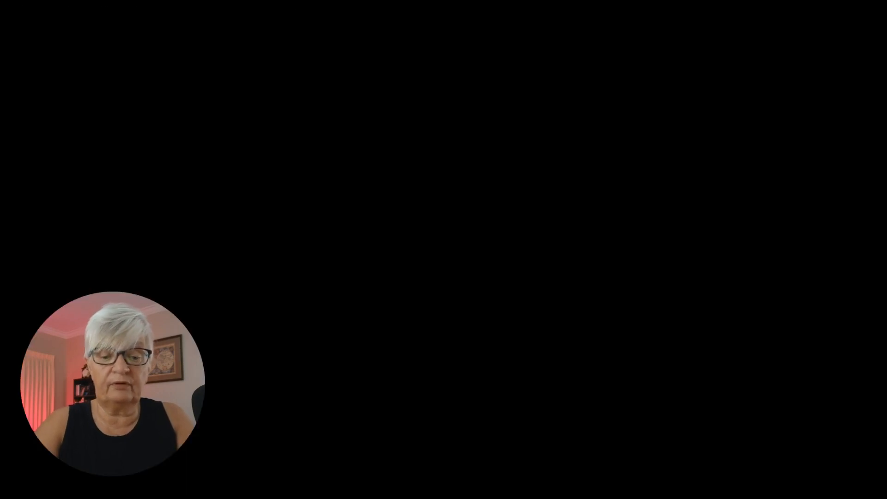
{"action": "type", "text": "Amount"}
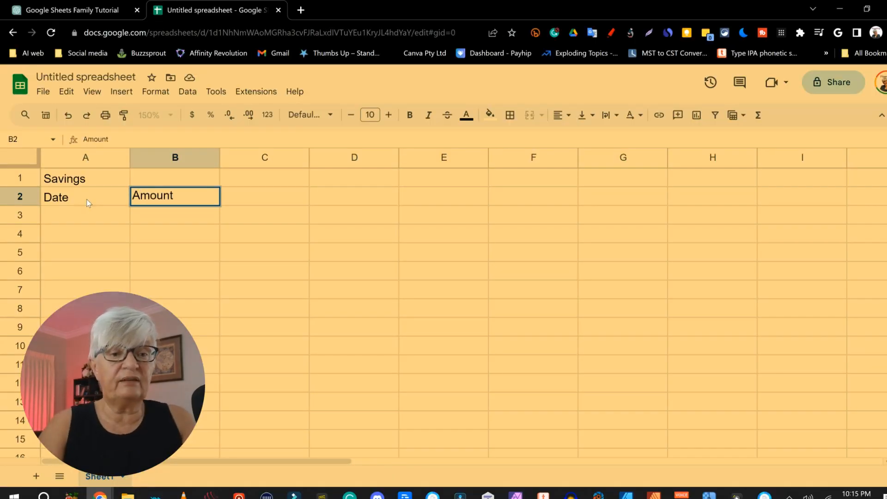
{"action": "key", "text": "Tab"}
{"action": "type", "text": "T"}
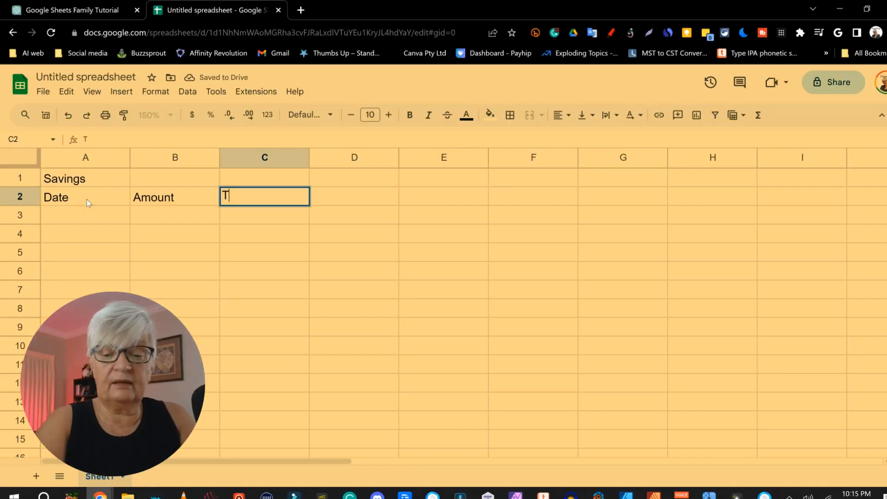
{"action": "type", "text": "otal"}
- Add the header Goal in E2 and the header Left to Goal in D2
{"action": "left_click", "coordinate": [422, 201]}
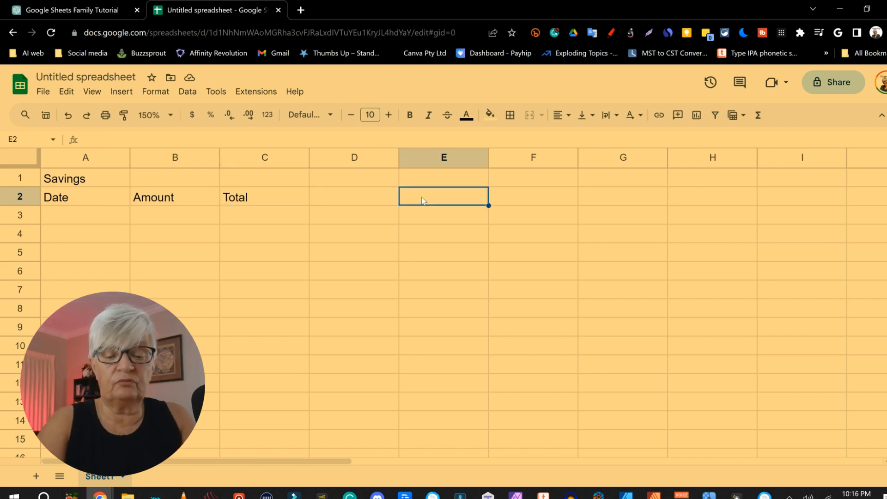
{"action": "type", "text": "Goal"}
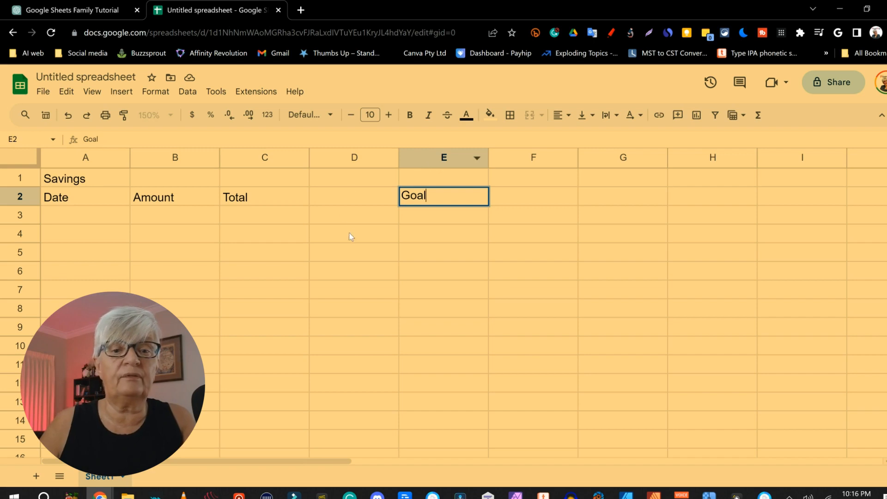
{"action": "left_click", "coordinate": [357, 198]}
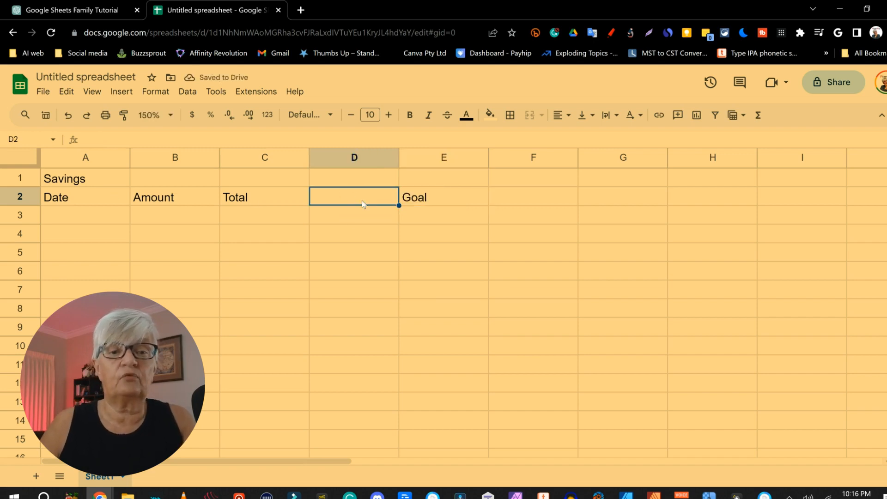
{"action": "type", "text": "Left to Goal"}
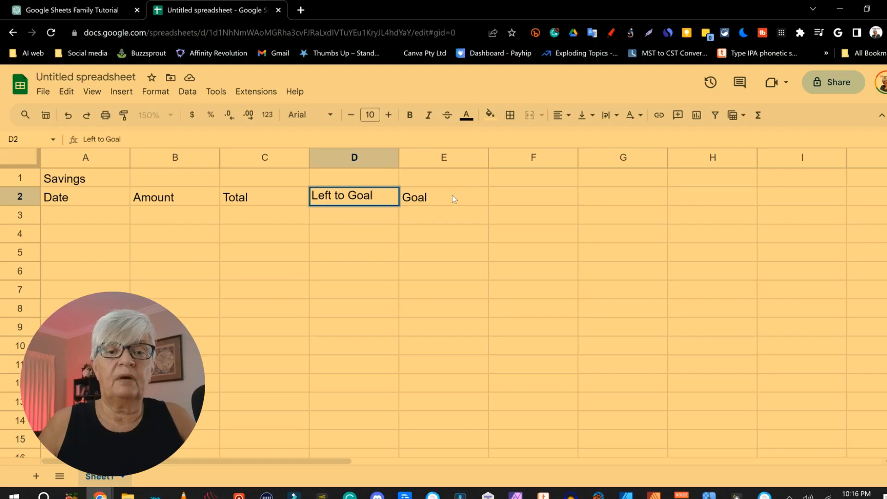
{"action": "key", "text": "Tab"}
- Enter the savings goal of $5,000 in cell E3
{"action": "left_click", "coordinate": [423, 218]}
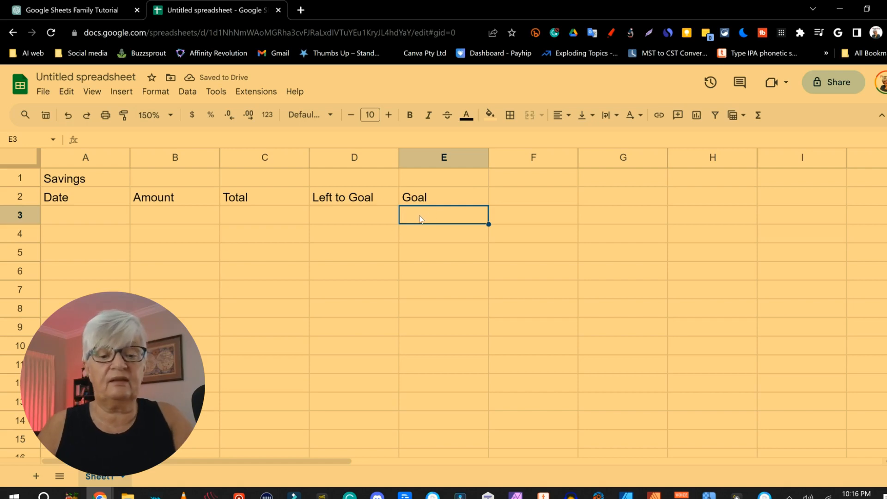
{"action": "type", "text": "$"}
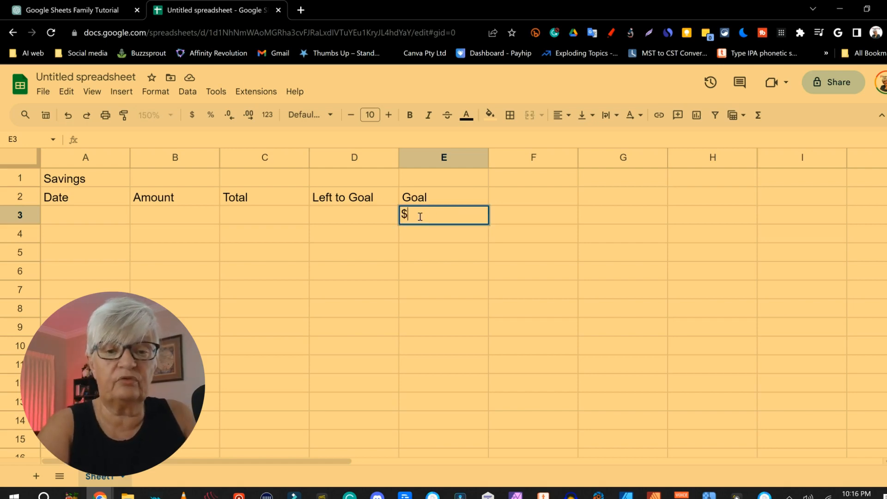
{"action": "type", "text": "5"}
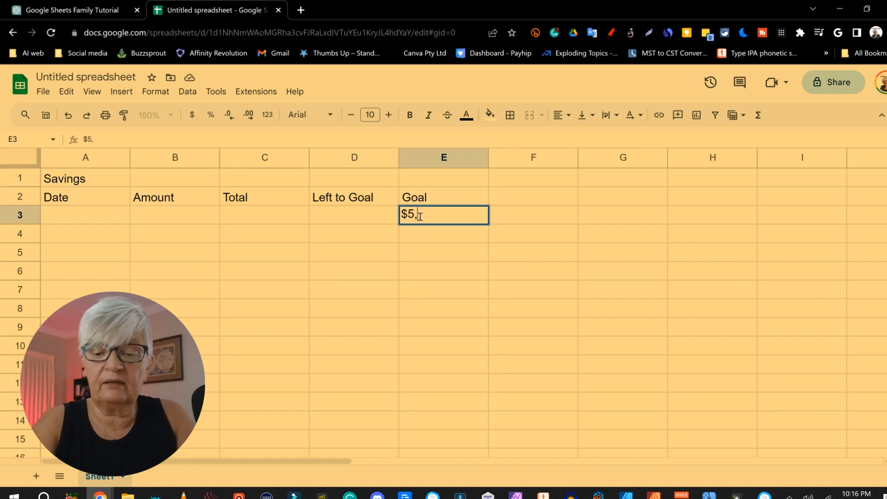
{"action": "type", "text": ",000"}
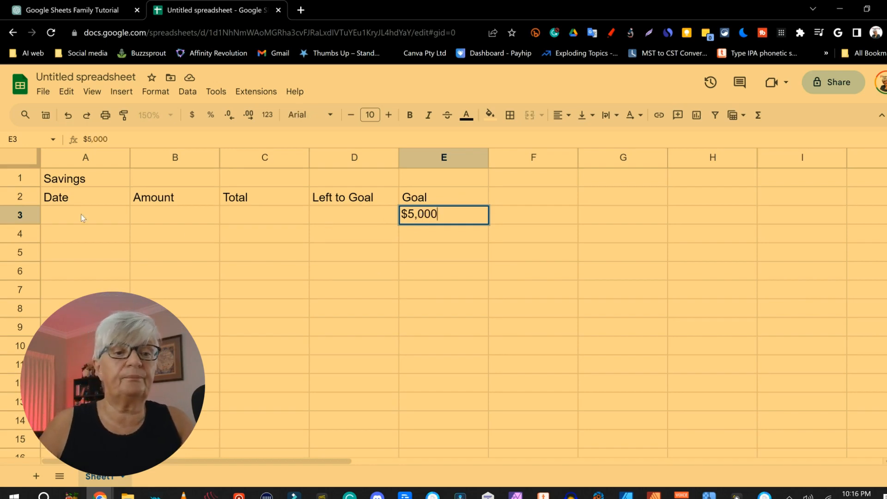
{"action": "left_click", "coordinate": [81, 215]}
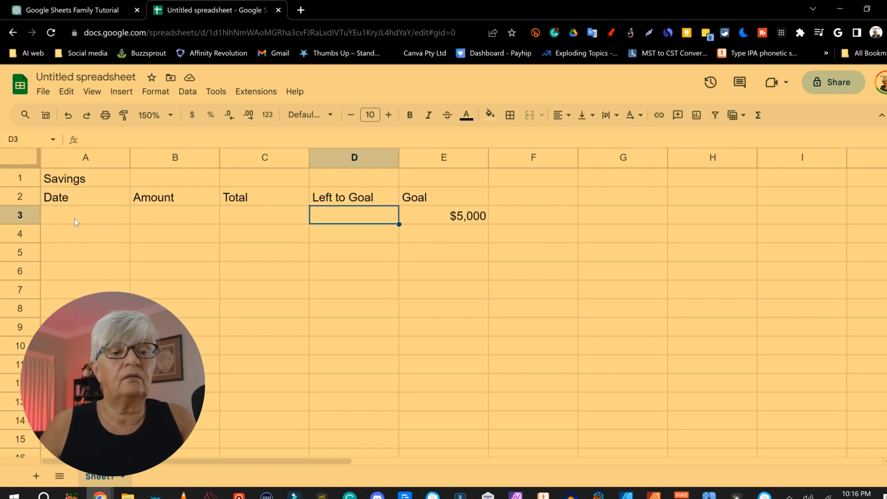
- Record the first savings entry in row 3, with the date 9/26/23 and an amount of $100
{"action": "left_click", "coordinate": [74, 217]}
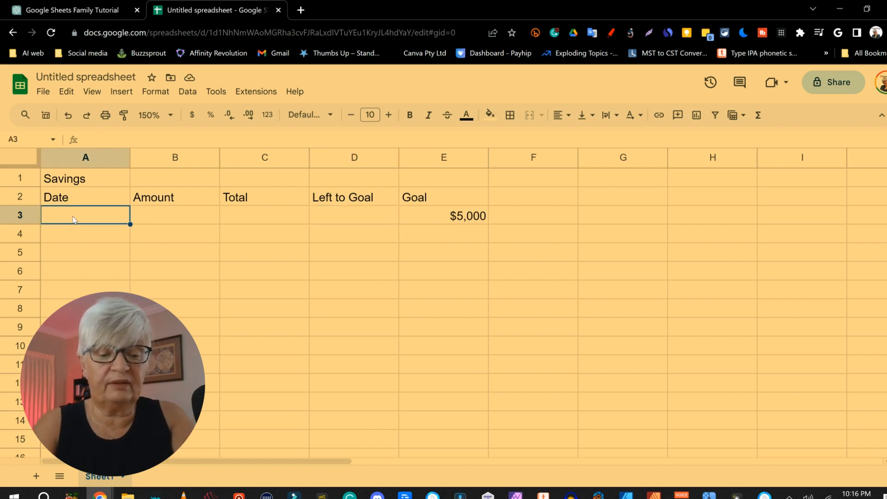
{"action": "type", "text": "9"}
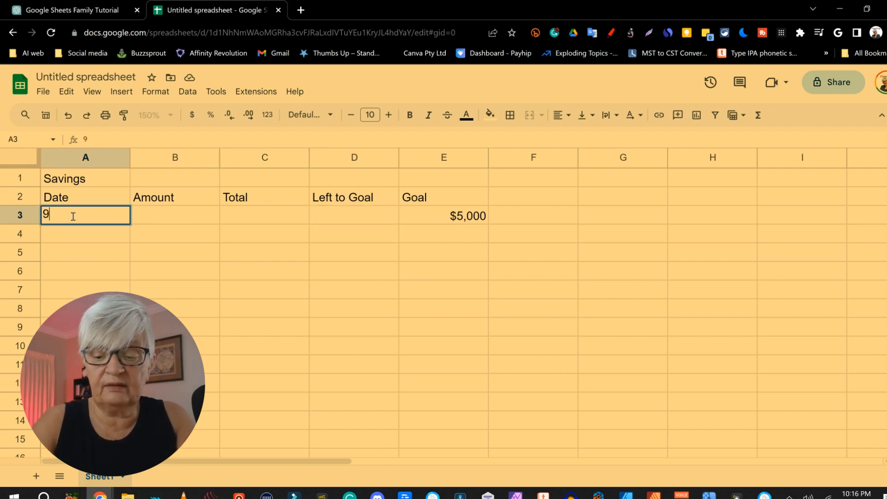
{"action": "type", "text": "/26"}
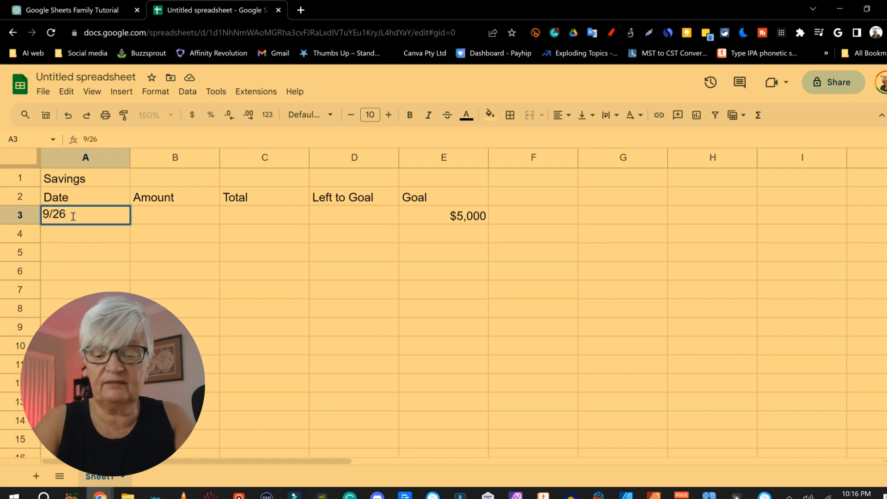
{"action": "type", "text": "/23"}
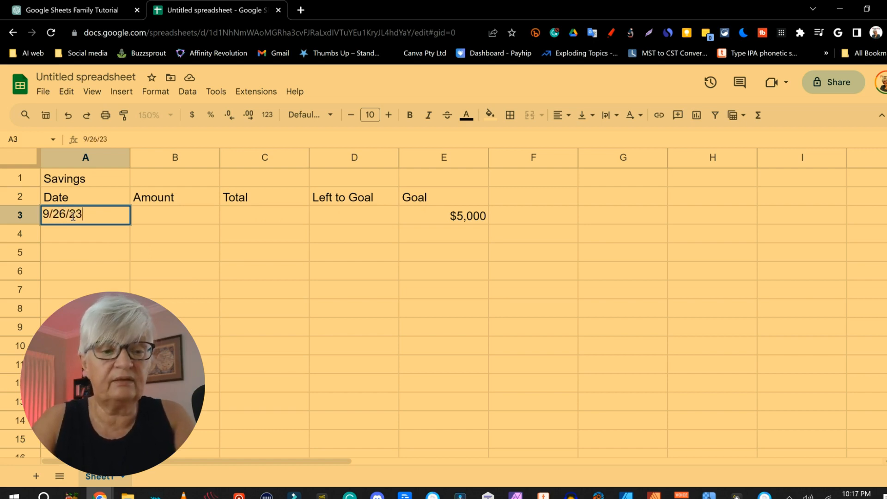
{"action": "left_click", "coordinate": [162, 212]}
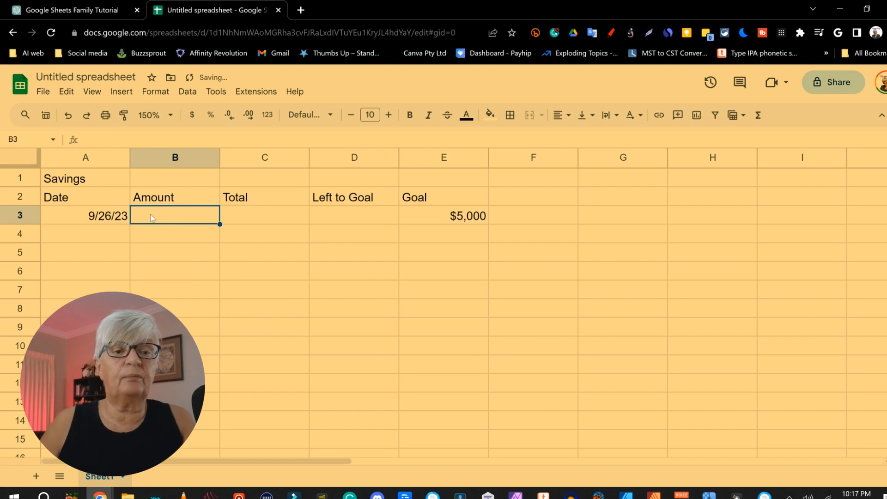
{"action": "type", "text": "$100"}
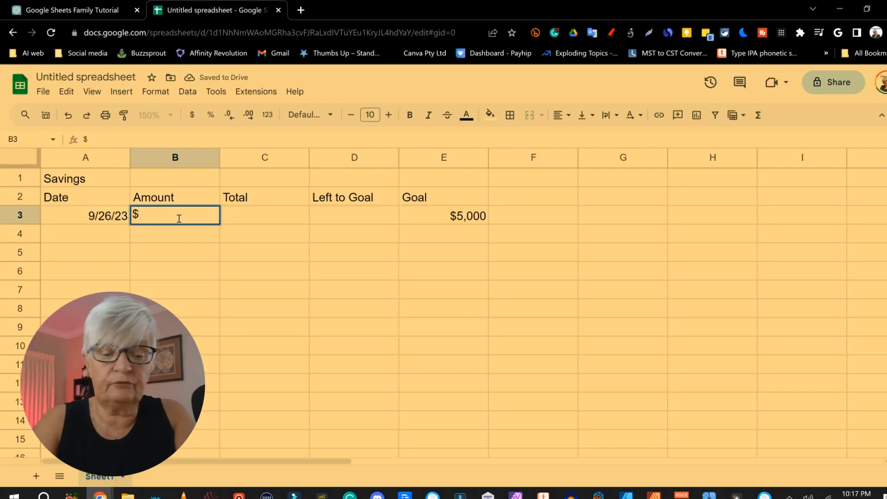
- Enter the formula =SUM(B3:B50) in cell C3 to total the saved amounts
{"action": "left_click_drag", "start_coordinate": [260, 214], "coordinate": [260, 232]}
{"action": "left_click", "coordinate": [366, 216]}
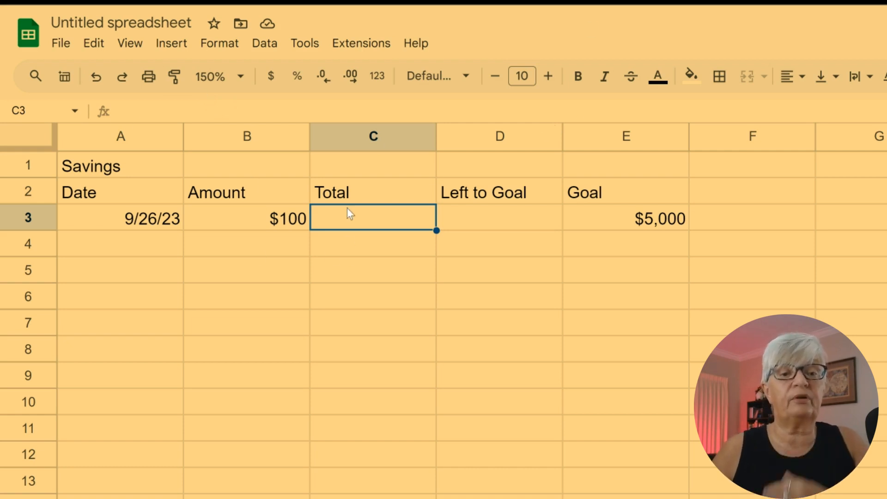
{"action": "left_click", "coordinate": [128, 111]}
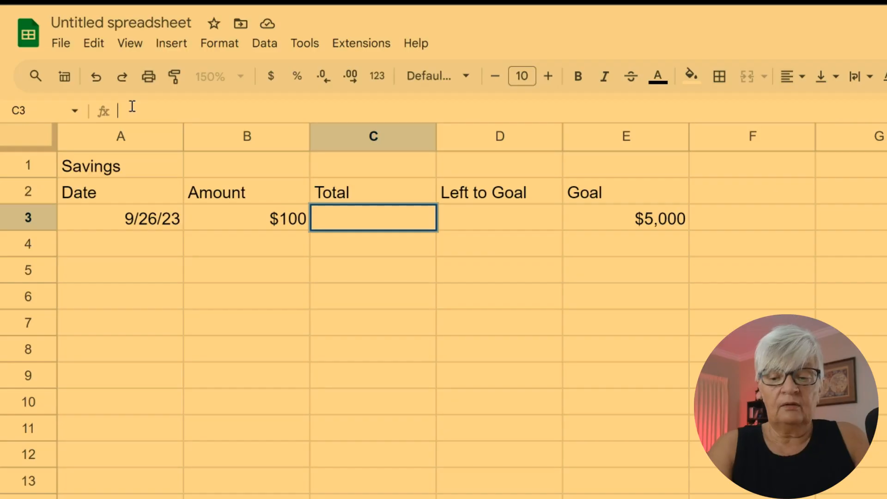
{"action": "type", "text": "="}
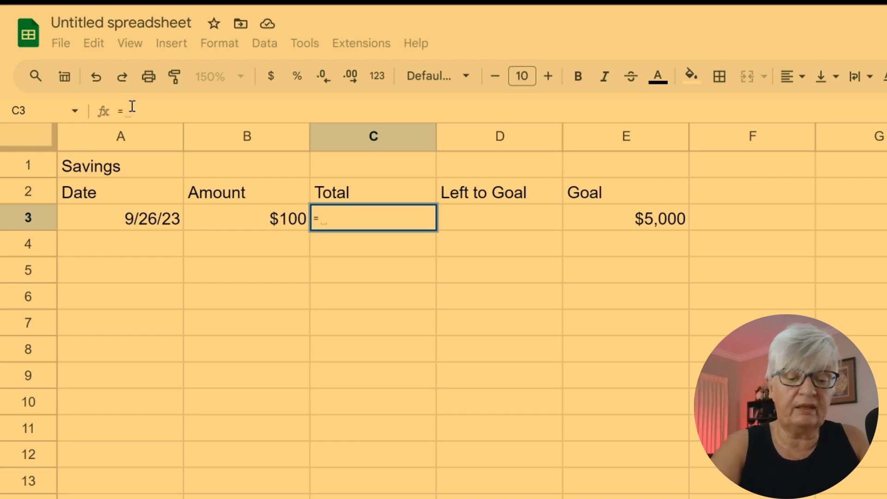
{"action": "type", "text": "SUM"}
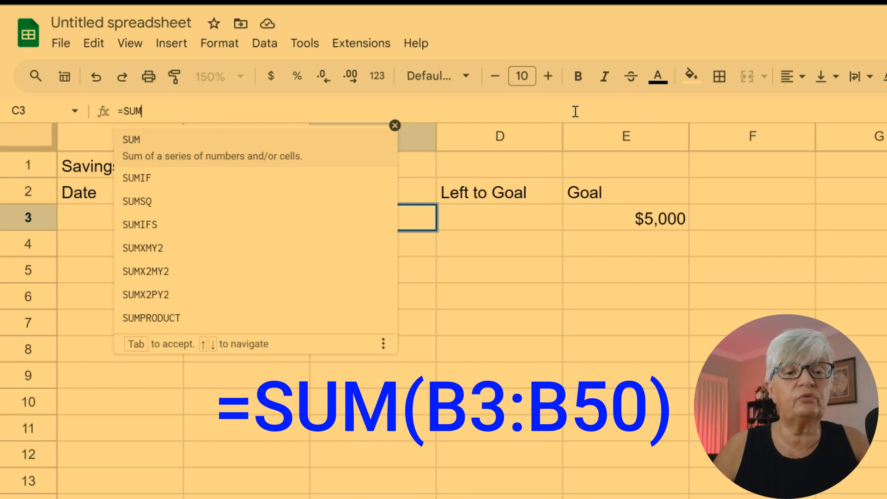
{"action": "left_click", "coordinate": [395, 125]}
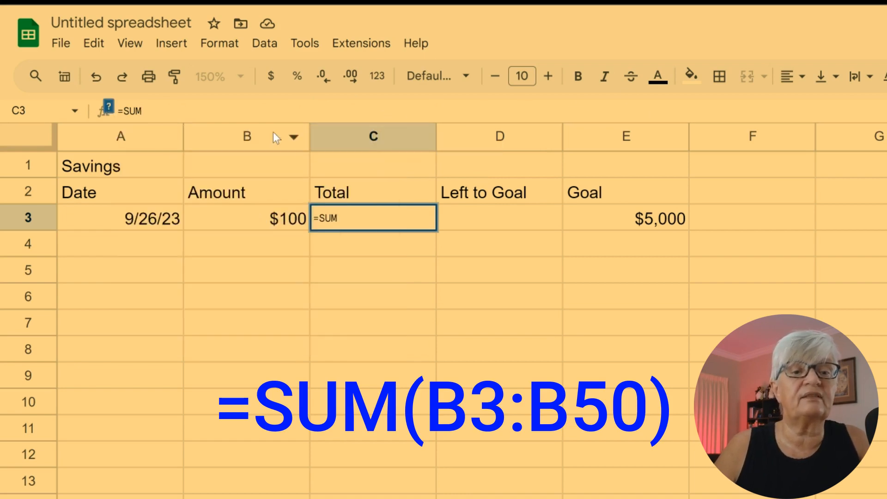
{"action": "left_click_drag", "start_coordinate": [264, 221], "coordinate": [258, 497]}
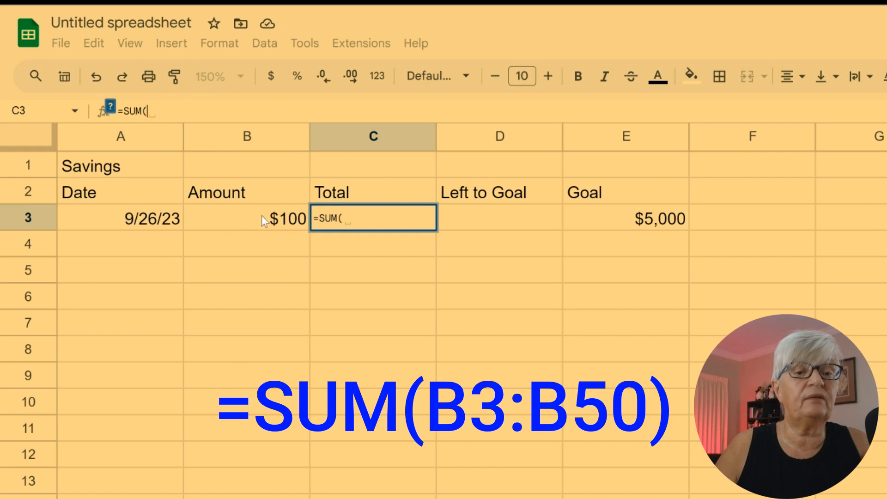
{"action": "type", "text": "B"}
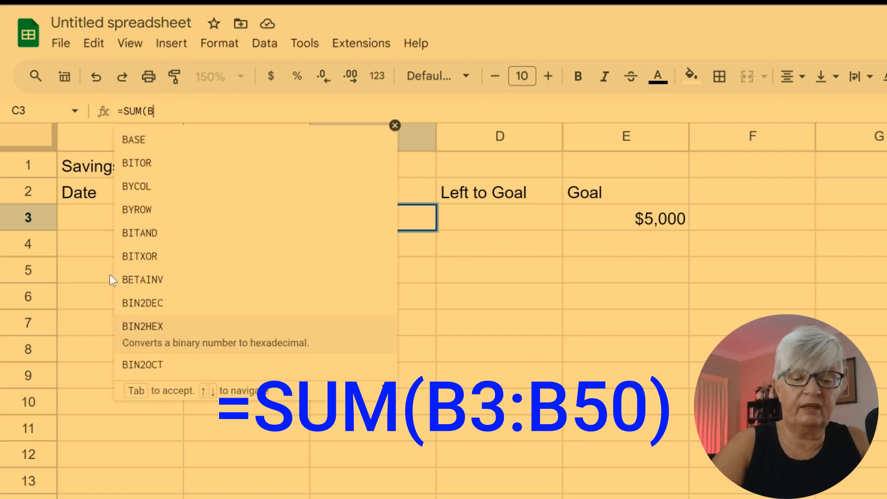
{"action": "type", "text": "3:"}
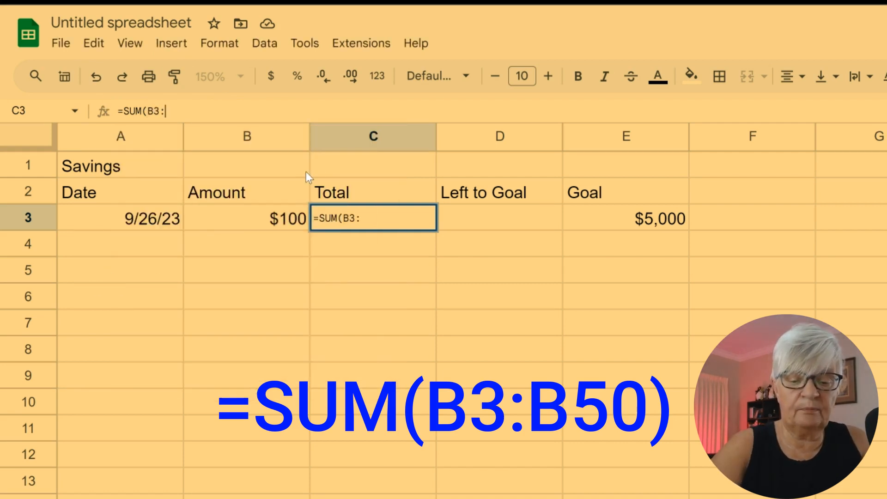
{"action": "type", "text": "B50"}
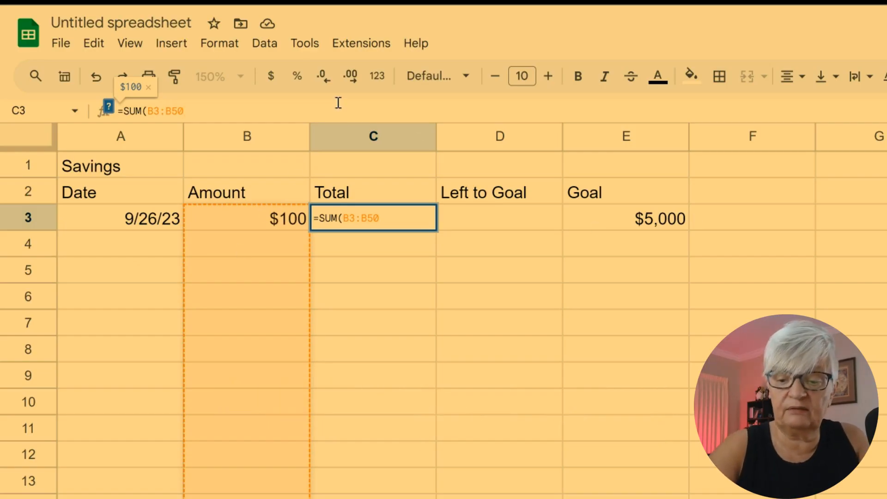
{"action": "type", "text": ")"}
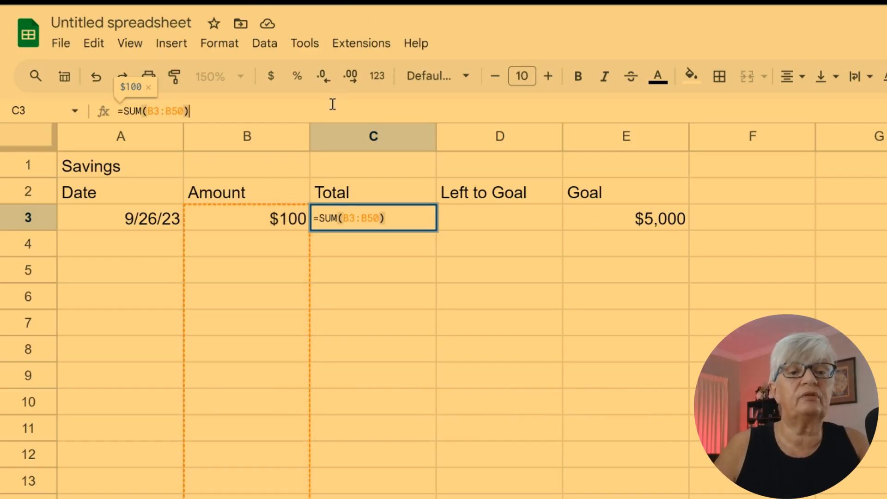
{"action": "key", "text": "Return"}
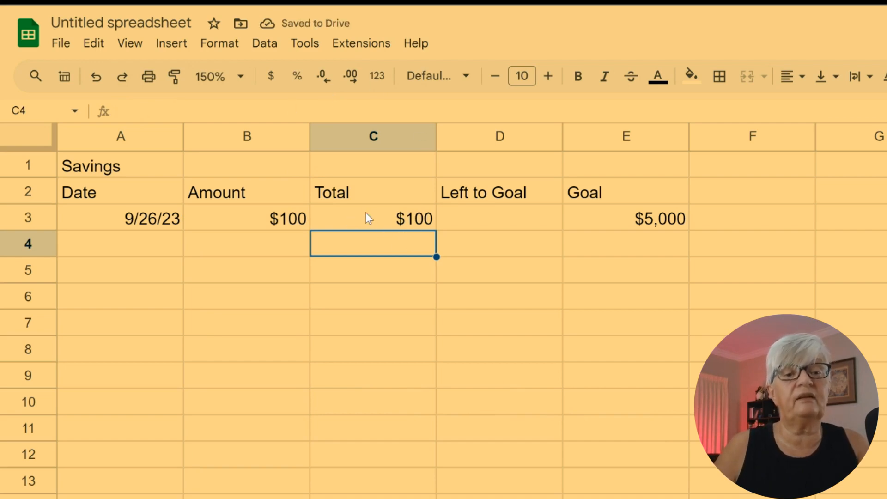
- Add a savings entry in row 4 with the date 9/15/23 and an amount of $50
{"action": "left_click", "coordinate": [148, 241]}
{"action": "type", "text": "9"}
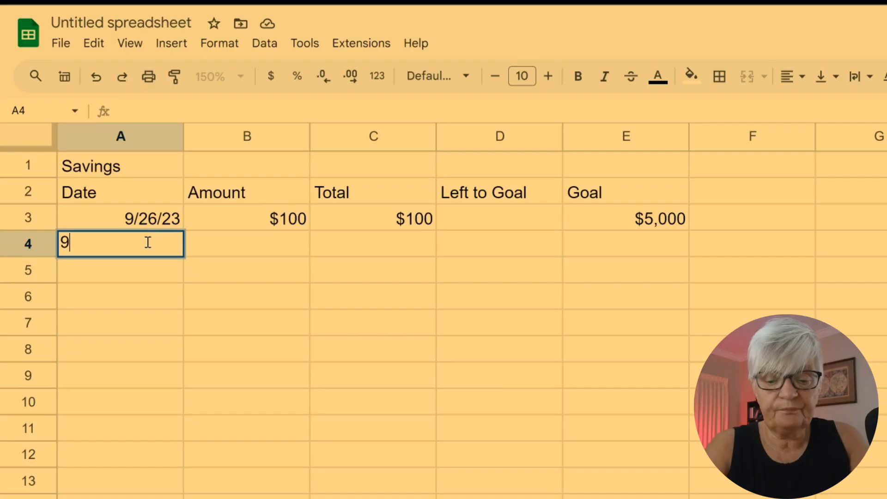
{"action": "type", "text": "/15"}
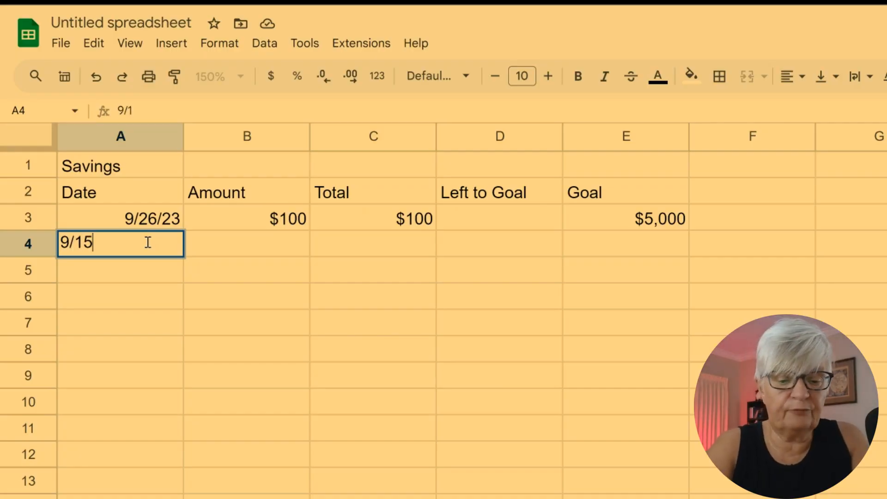
{"action": "type", "text": "/23"}
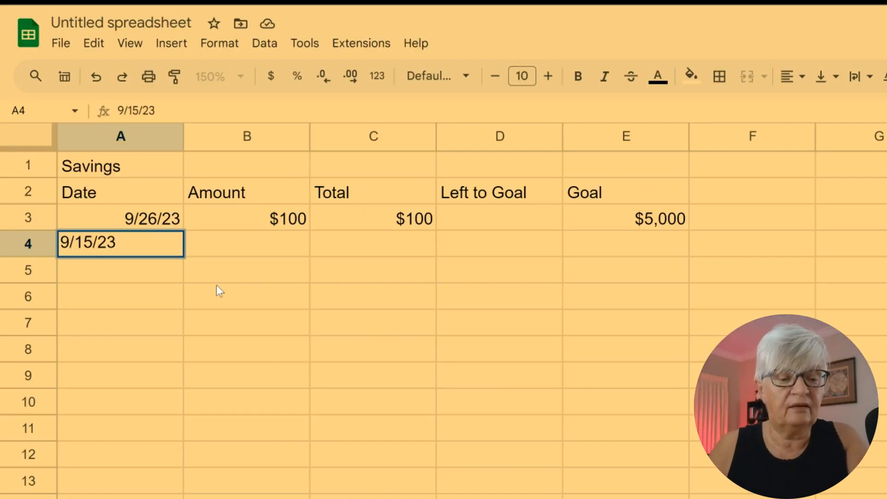
{"action": "key", "text": "Tab"}
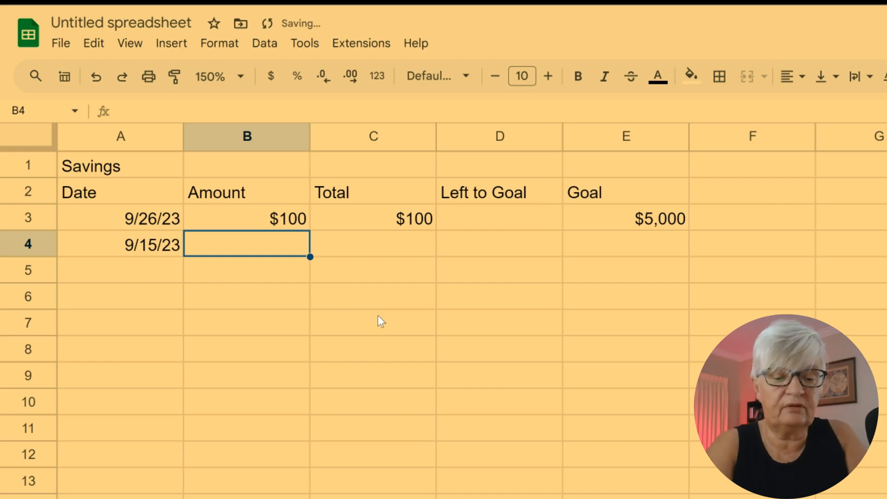
{"action": "type", "text": "$50"}
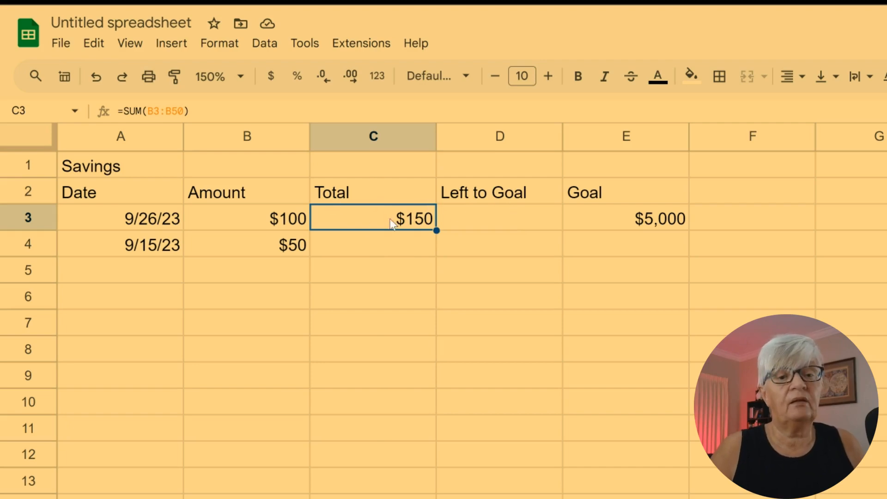
- Add a savings entry in row 5 dated 9/20/23 with an amount of $75, and check the total in C3
{"action": "left_click", "coordinate": [139, 275]}
{"action": "type", "text": "9/29"}
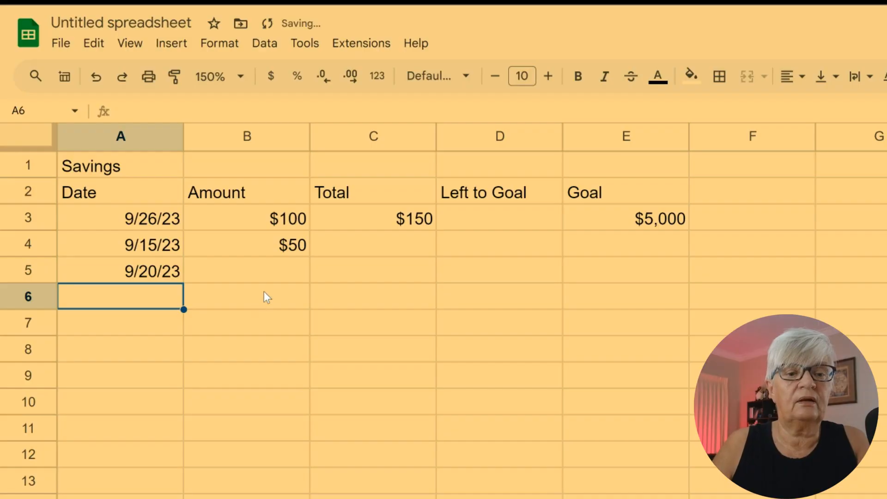
{"action": "left_click", "coordinate": [273, 276]}
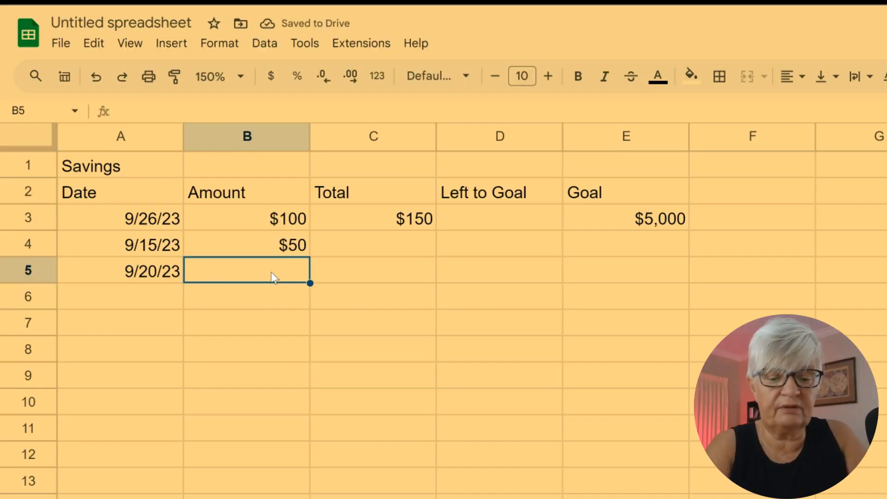
{"action": "type", "text": "75"}
{"action": "key", "text": "Return"}
{"action": "left_click", "coordinate": [414, 224]}
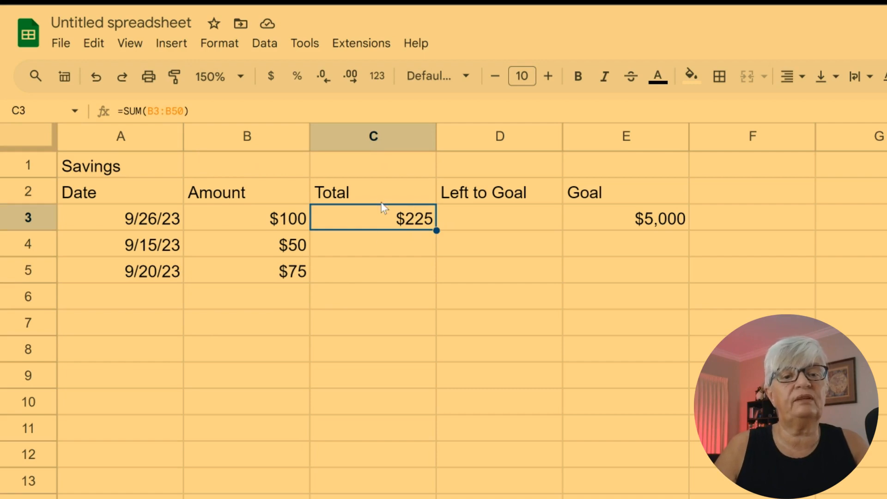
- Enter the formula =SUM(E3-C3) in cell D3 to calculate the amount left to the goal
{"action": "left_click", "coordinate": [503, 212]}
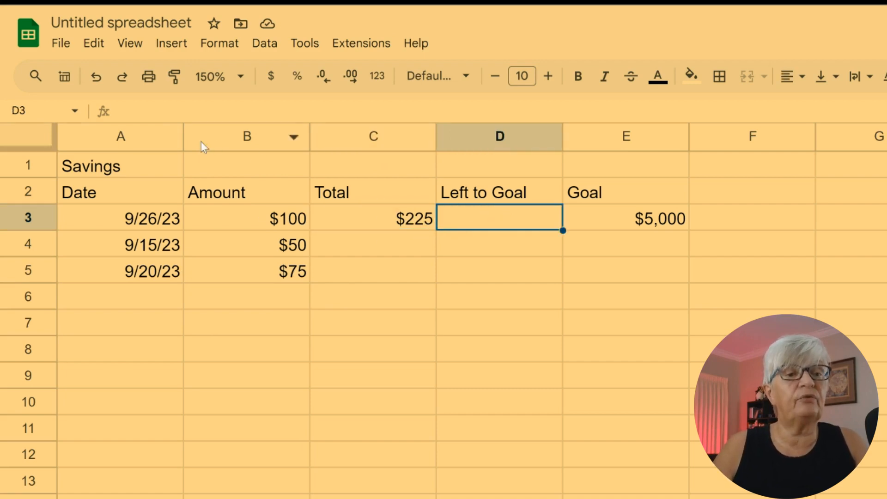
{"action": "left_click", "coordinate": [155, 107]}
{"action": "type", "text": "="}
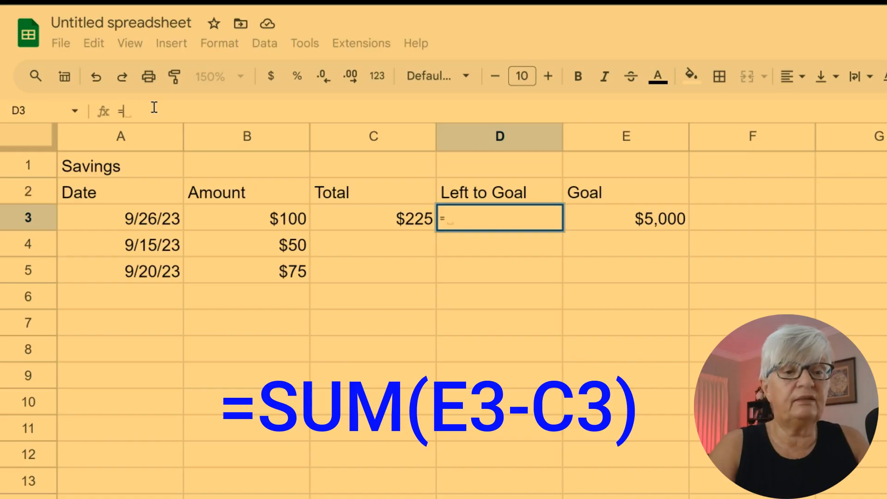
{"action": "type", "text": "SUM"}
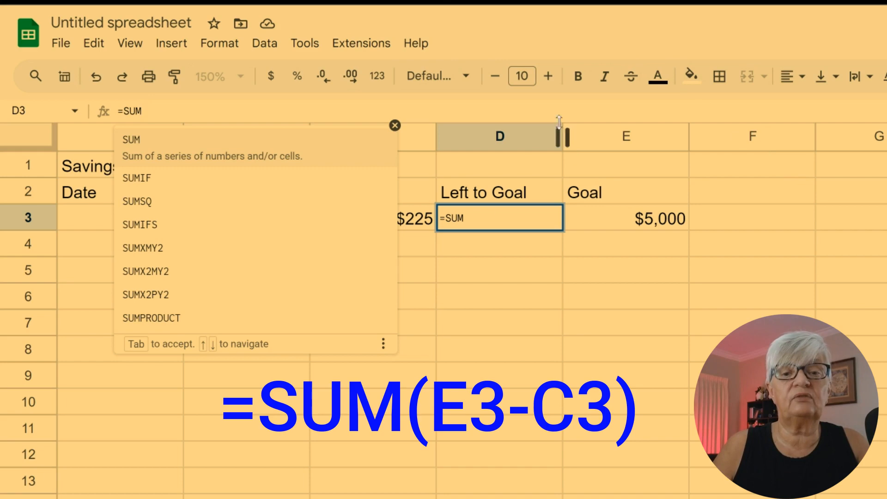
{"action": "type", "text": "("}
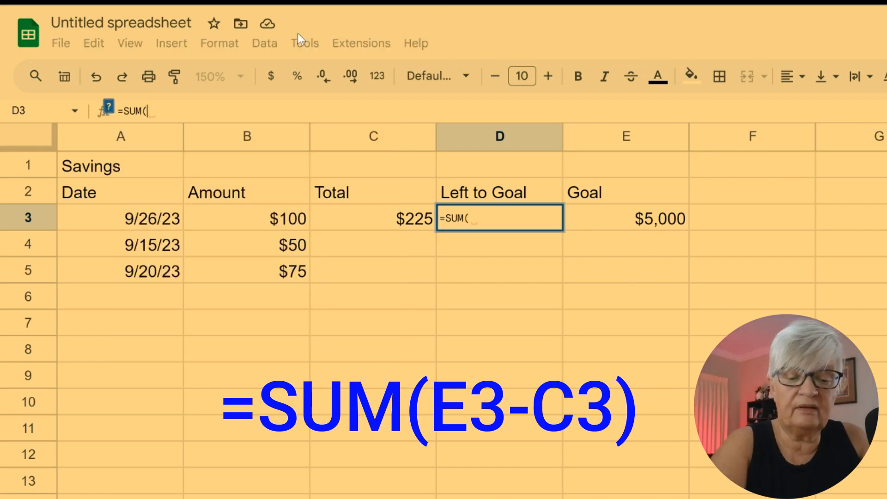
{"action": "type", "text": "e3-"}
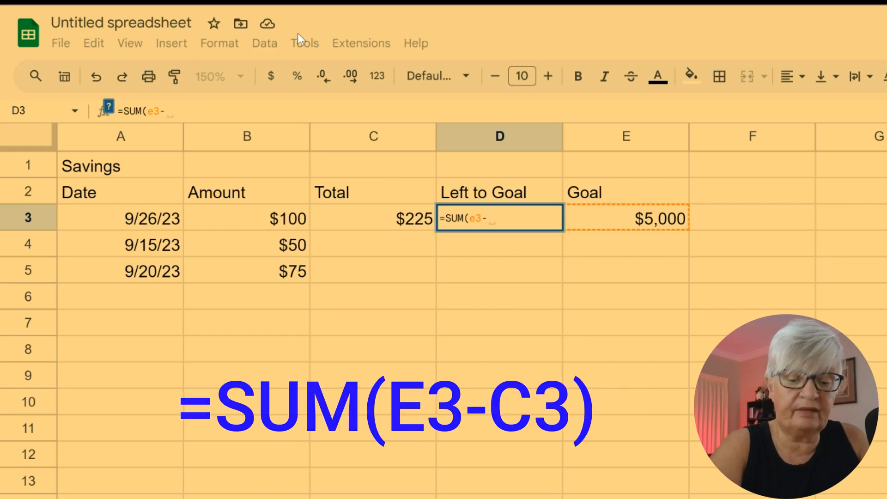
{"action": "type", "text": "c3)"}
{"action": "key", "text": "Return"}
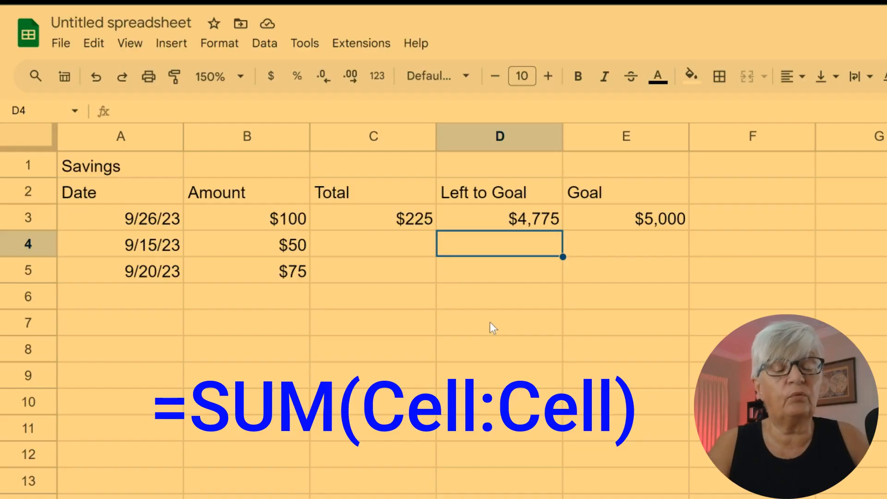
- Add a savings entry in row 6 dated 9/28/23 with an amount of $100
{"action": "left_click", "coordinate": [149, 296]}
{"action": "type", "text": "9/"}
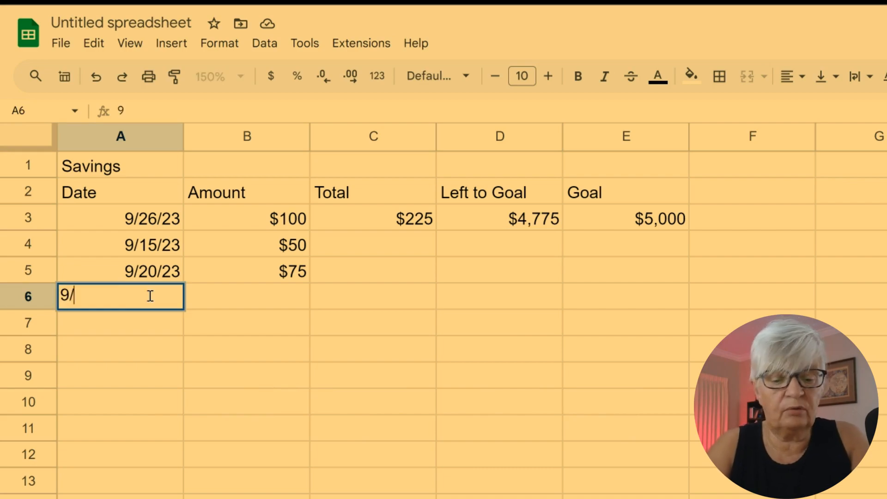
{"action": "type", "text": "28/23"}
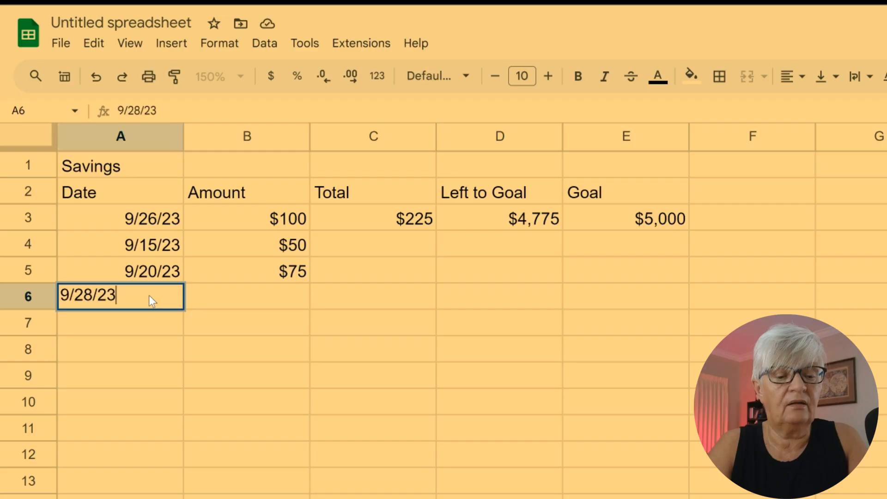
{"action": "key", "text": "Tab"}
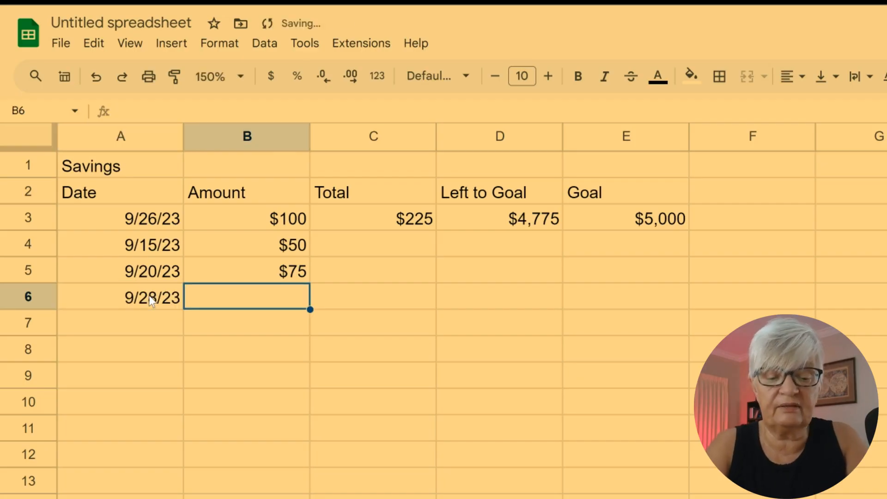
{"action": "type", "text": "$100"}
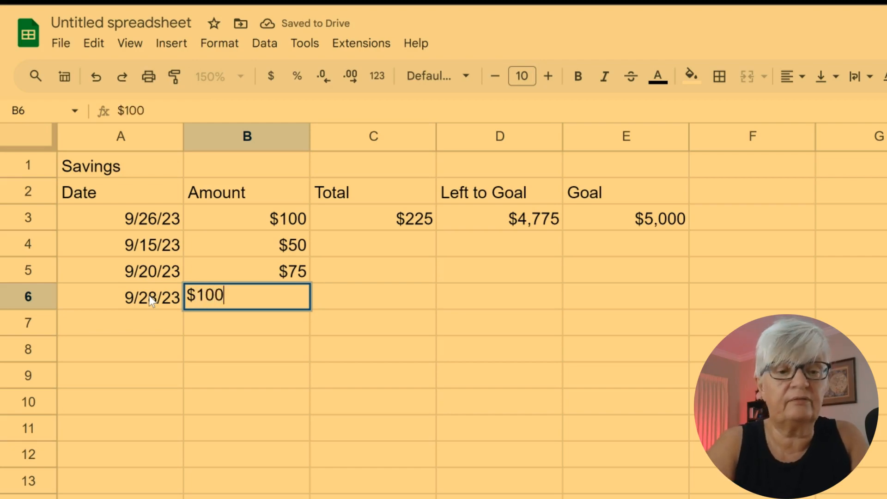
{"action": "key", "text": "Return"}
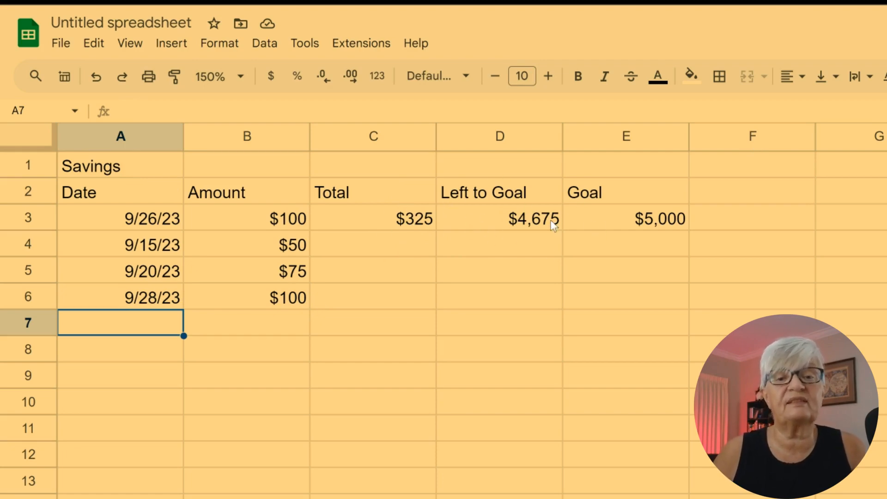
- Merge cells A1:E1 into one cell and center the Savings title in it
{"action": "left_click_drag", "start_coordinate": [152, 166], "coordinate": [607, 167]}
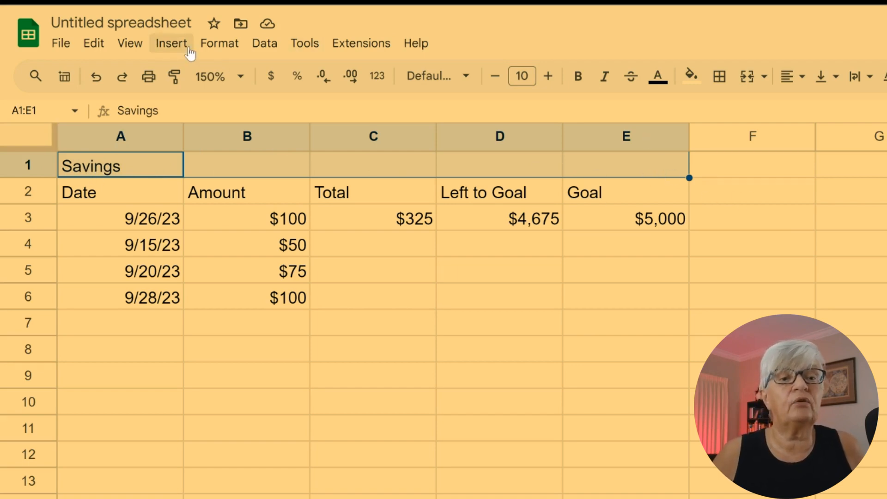
{"action": "left_click", "coordinate": [209, 45]}
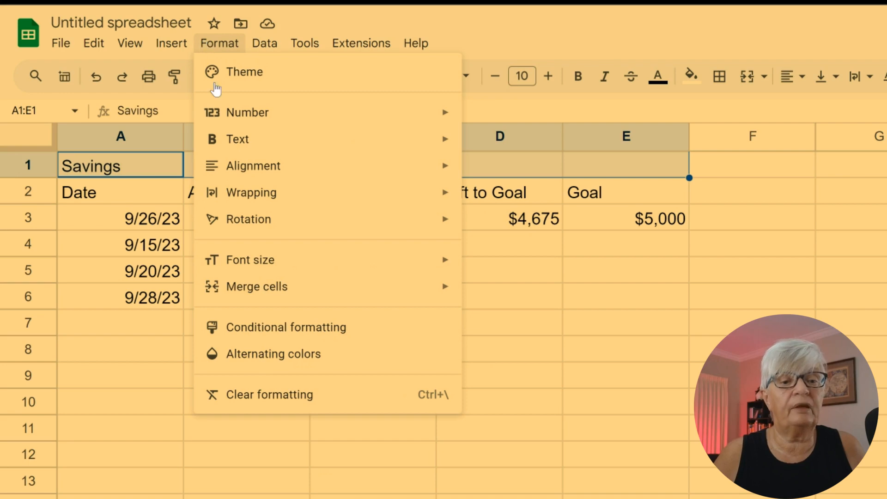
{"action": "mouse_move", "coordinate": [257, 287]}
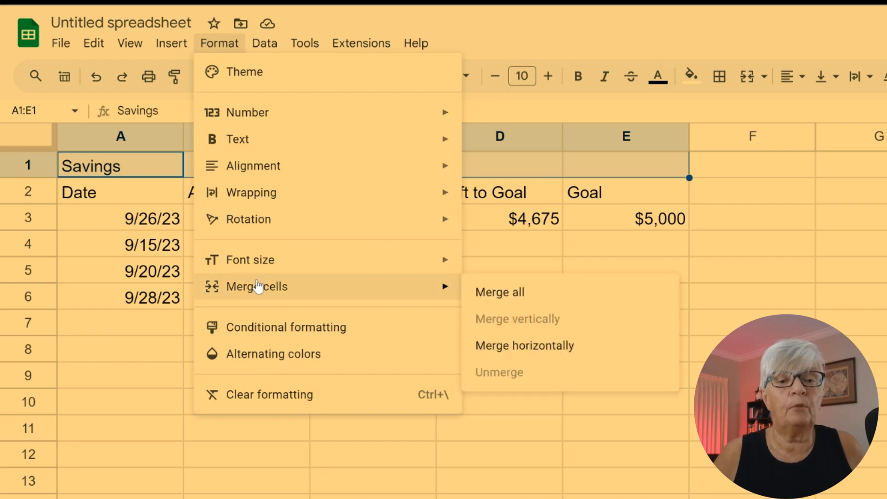
{"action": "left_click", "coordinate": [577, 292]}
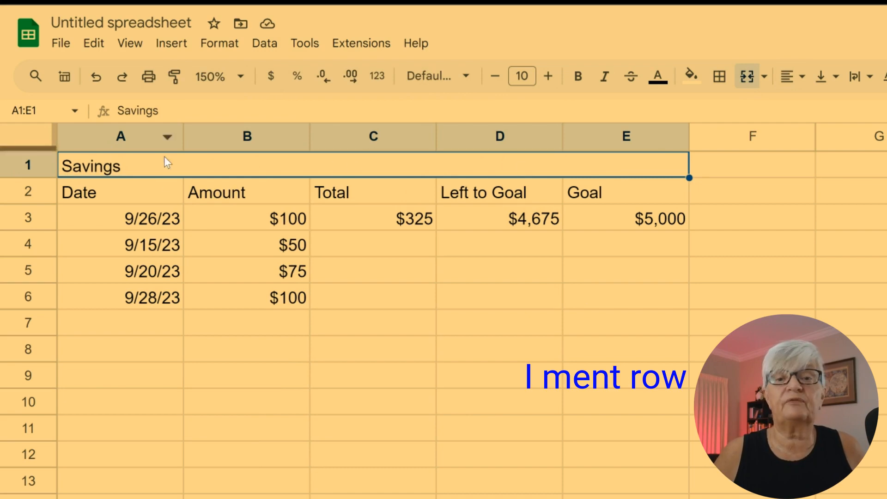
{"action": "left_click", "coordinate": [794, 76]}
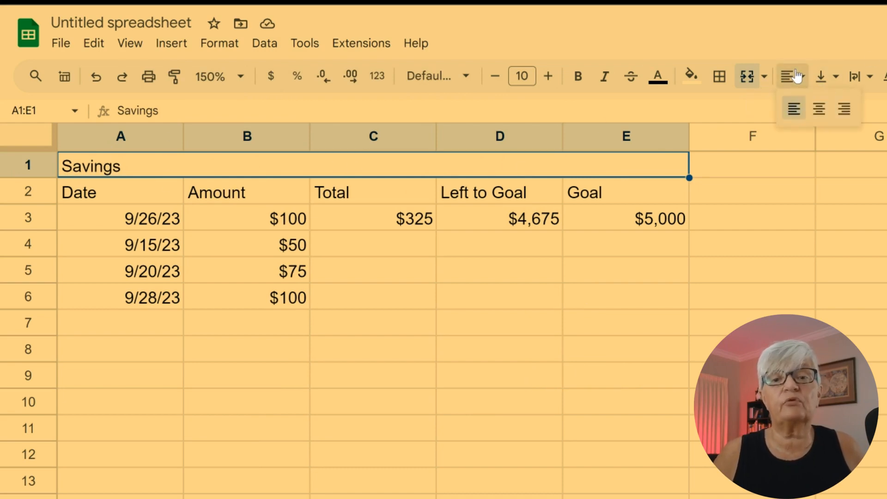
{"action": "left_click", "coordinate": [822, 109]}
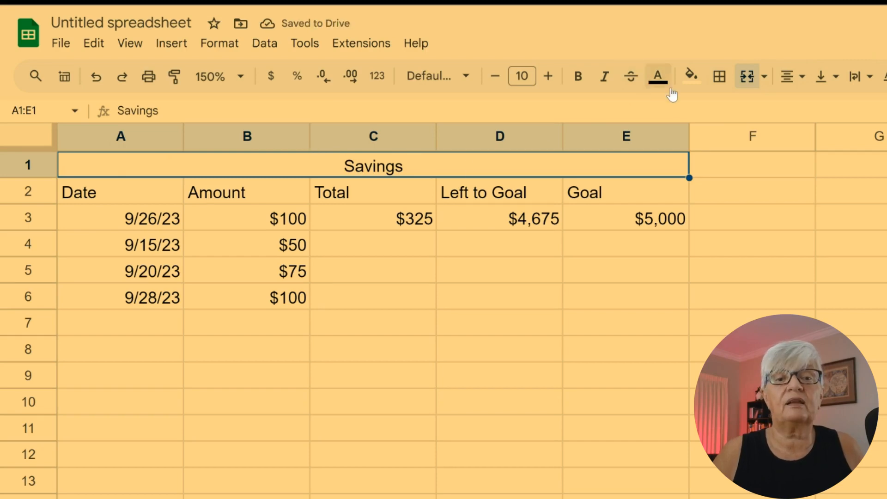
- Increase the font size of the Savings title to 19
{"action": "left_click", "coordinate": [549, 78]}
{"action": "left_click", "coordinate": [548, 77]}
{"action": "left_click", "coordinate": [549, 76]}
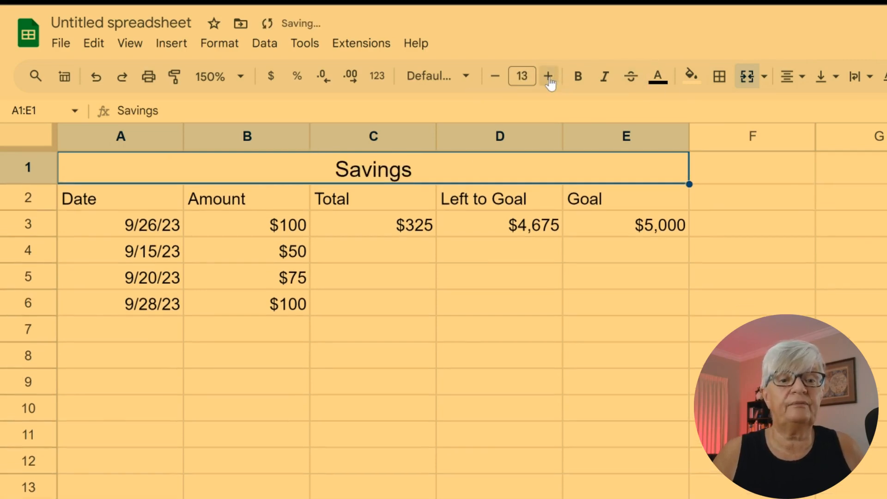
{"action": "left_click", "coordinate": [548, 76]}
{"action": "left_click", "coordinate": [548, 77]}
{"action": "left_click", "coordinate": [548, 77]}
{"action": "left_click", "coordinate": [549, 77]}
{"action": "left_click", "coordinate": [549, 77]}
{"action": "left_click", "coordinate": [549, 77]}
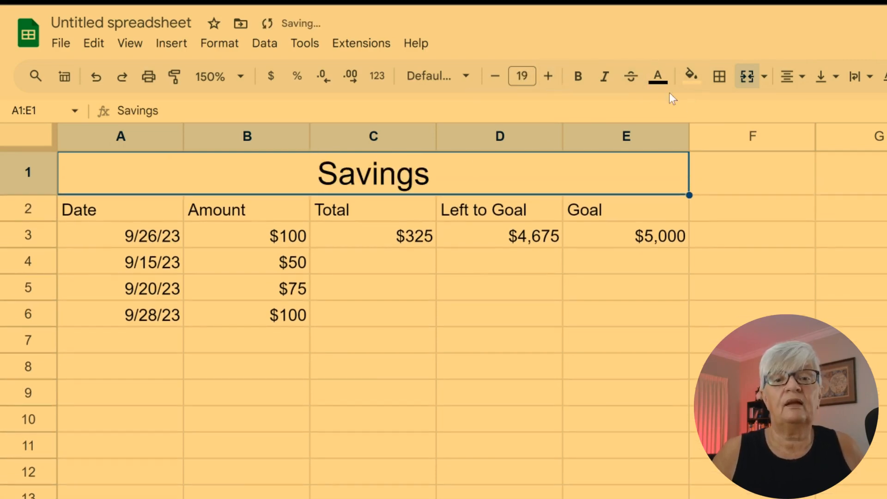
- Give the Savings title cell a dark green fill and white text
{"action": "left_click", "coordinate": [691, 75]}
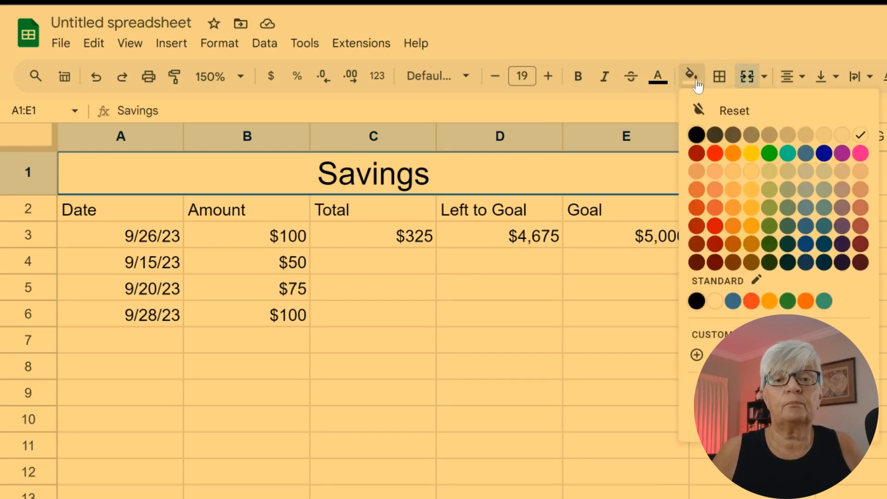
{"action": "left_click", "coordinate": [770, 226]}
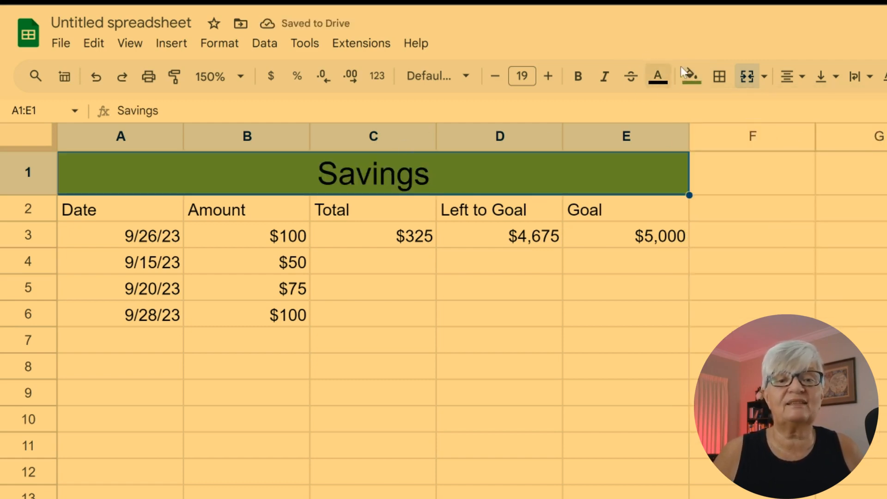
{"action": "left_click", "coordinate": [662, 75]}
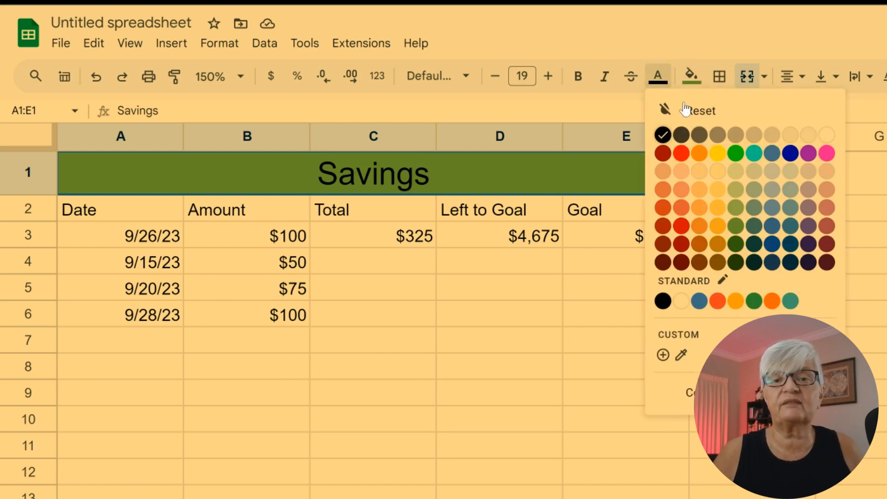
{"action": "left_click", "coordinate": [829, 133]}
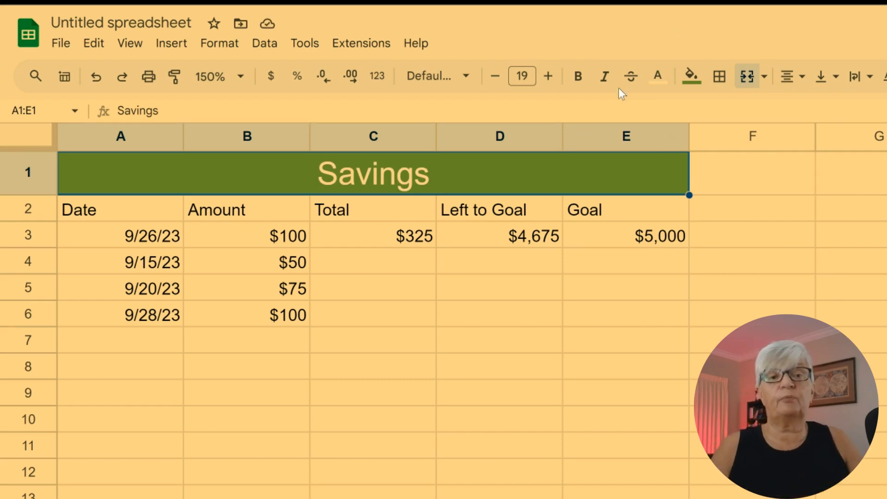
{"action": "left_click", "coordinate": [467, 77]}
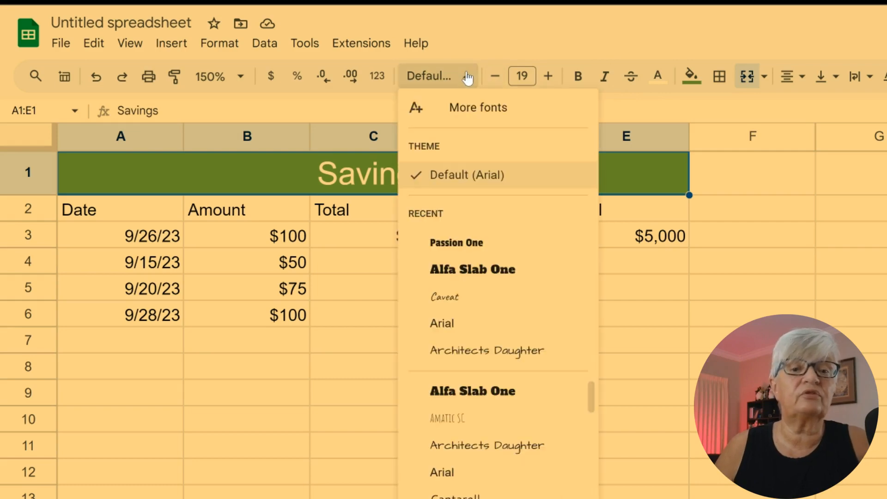
{"action": "left_click", "coordinate": [658, 37]}
- Apply thick black borders around all cells in the range A1:E6
{"action": "left_click_drag", "start_coordinate": [670, 319], "coordinate": [99, 162]}
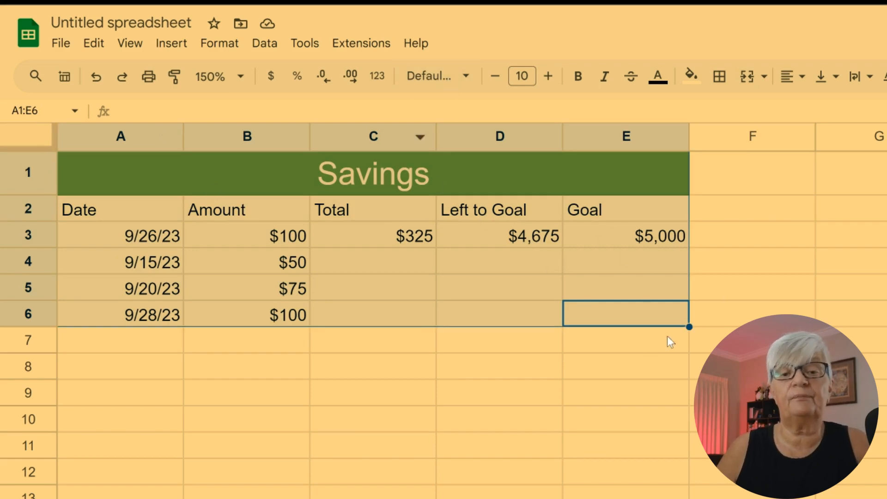
{"action": "left_click", "coordinate": [663, 320]}
{"action": "left_click_drag", "start_coordinate": [663, 321], "coordinate": [65, 159]}
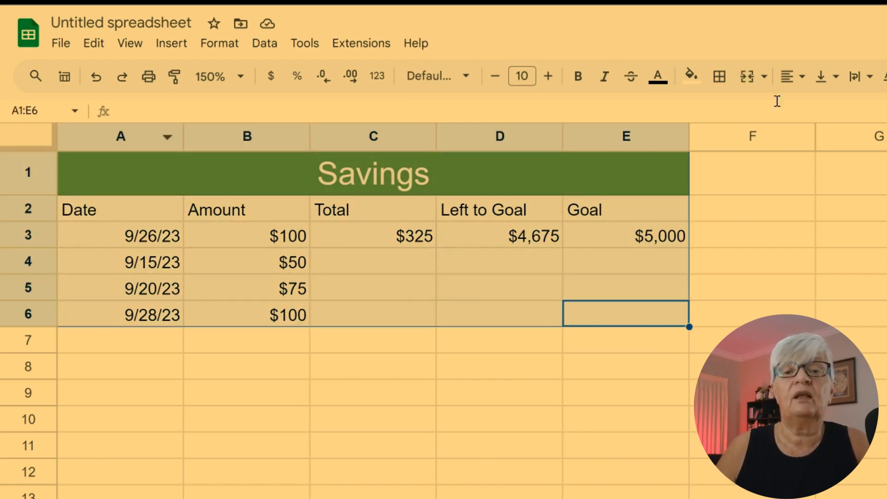
{"action": "left_click", "coordinate": [720, 77]}
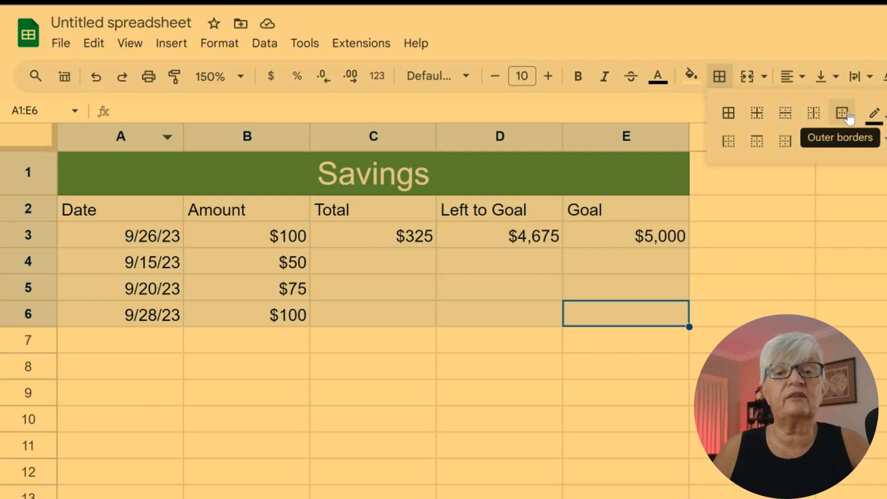
{"action": "left_click", "coordinate": [729, 113]}
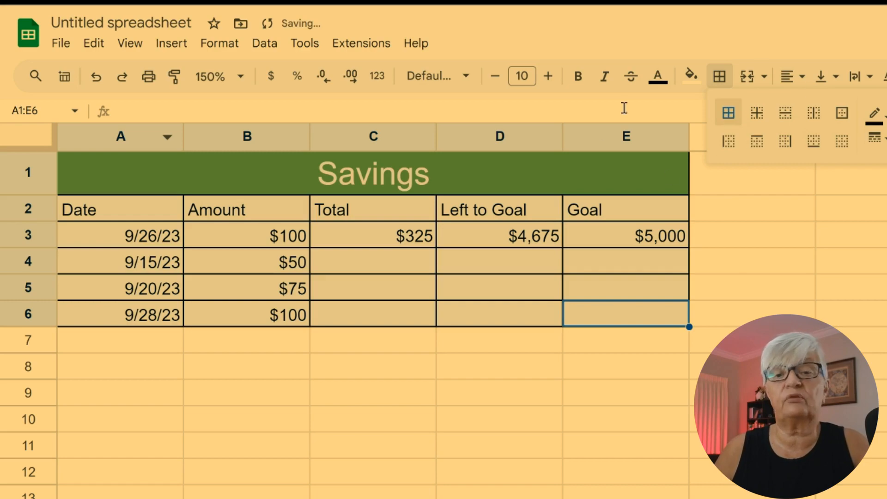
{"action": "left_click", "coordinate": [881, 113]}
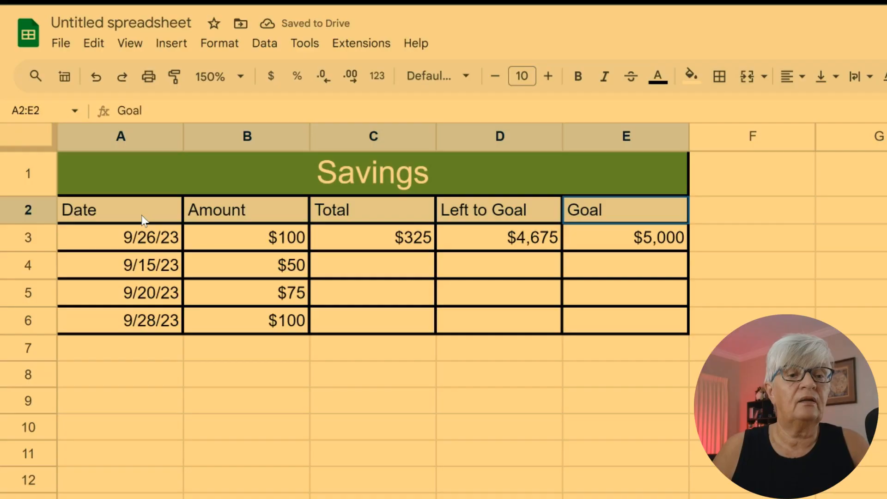
- Format the column headings in A2:E2 with centered 12-point text and an orange fill
{"action": "left_click", "coordinate": [788, 77]}
{"action": "left_click", "coordinate": [819, 109]}
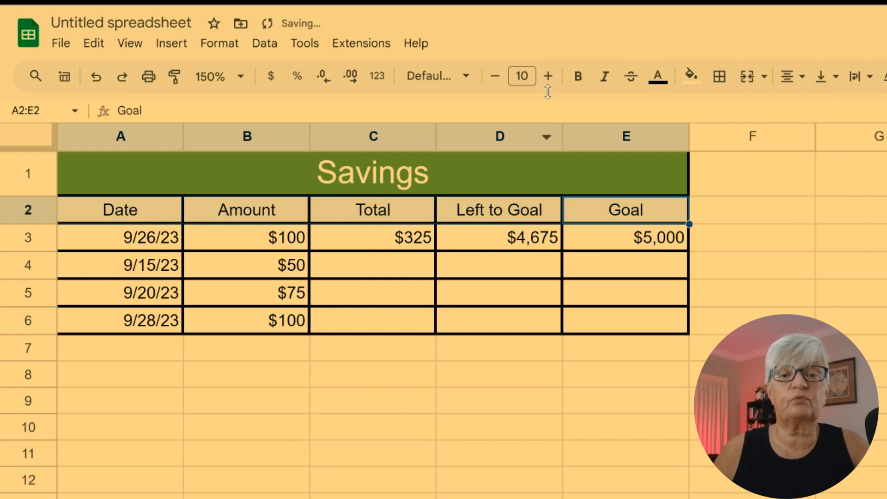
{"action": "left_click", "coordinate": [548, 77]}
{"action": "left_click", "coordinate": [548, 76]}
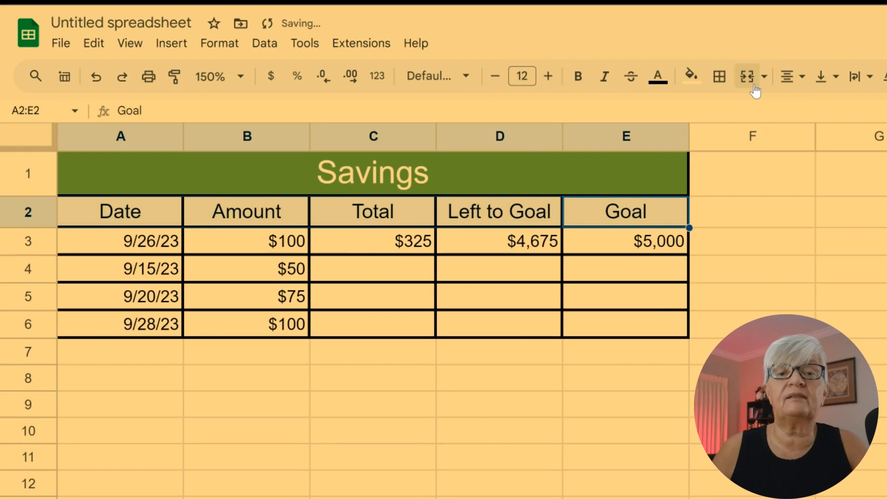
{"action": "left_click", "coordinate": [693, 75]}
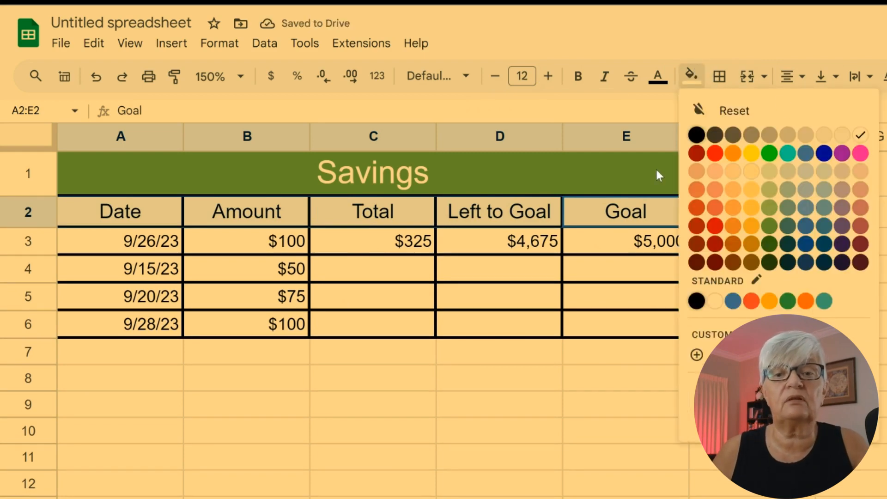
{"action": "left_click", "coordinate": [734, 227]}
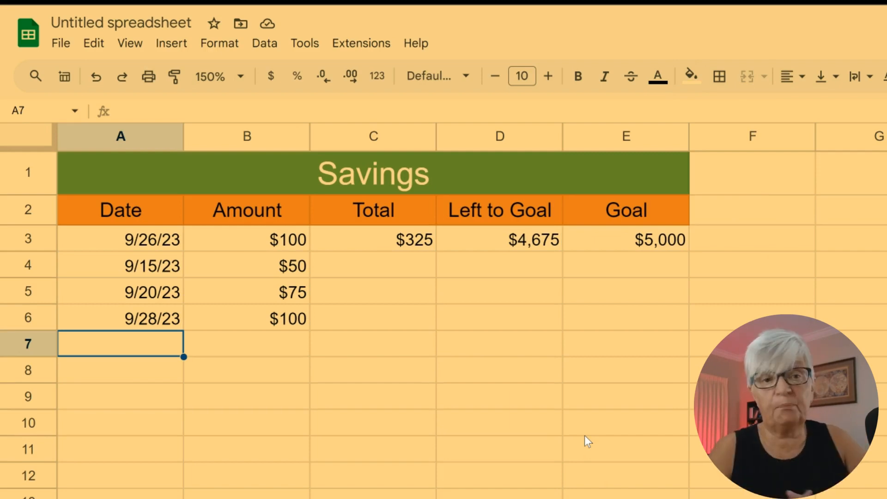
- Rename the spreadsheet file as Savings
{"action": "left_click", "coordinate": [116, 24]}
{"action": "type", "text": "Sav"}
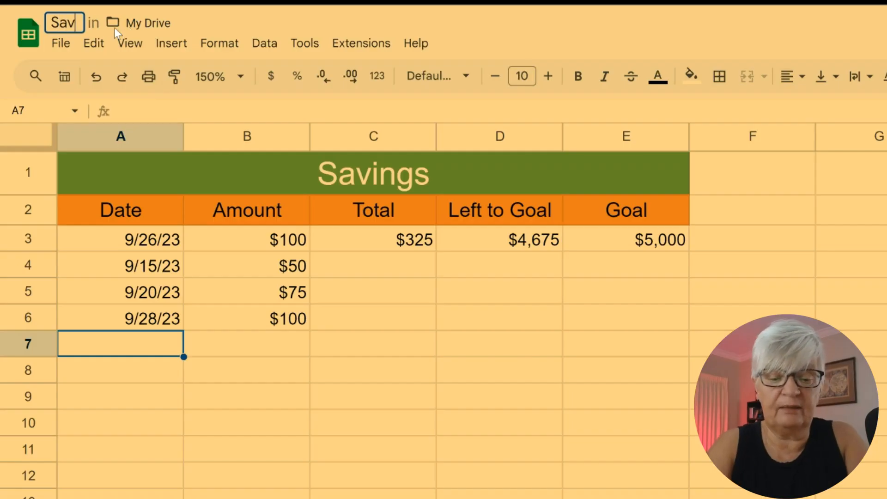
{"action": "type", "text": "ings"}
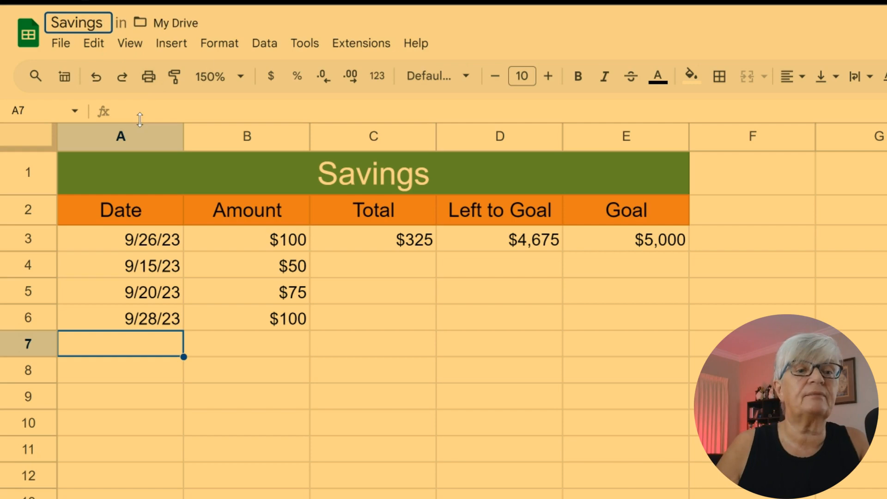
- Move the Savings spreadsheet into the personal folder in My Drive
{"action": "left_click", "coordinate": [186, 20]}
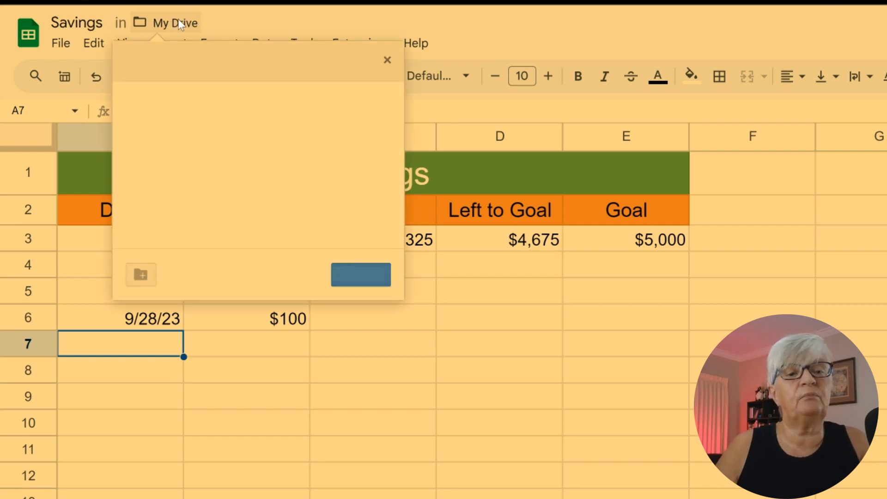
{"action": "left_click", "coordinate": [131, 59]}
{"action": "left_click", "coordinate": [210, 104]}
{"action": "scroll", "coordinate": [298, 99], "scroll_direction": "down", "scroll_amount": 5}
{"action": "scroll", "coordinate": [298, 100], "scroll_direction": "down", "scroll_amount": 6}
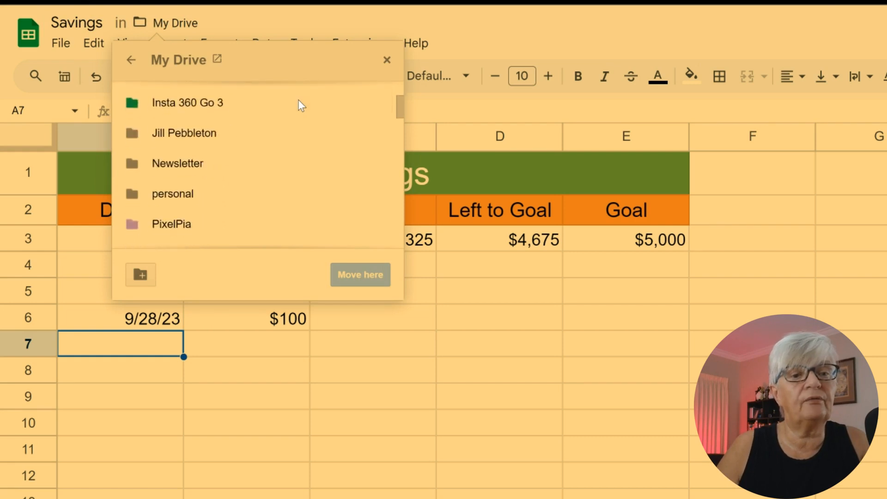
{"action": "scroll", "coordinate": [279, 148], "scroll_direction": "up", "scroll_amount": 2}
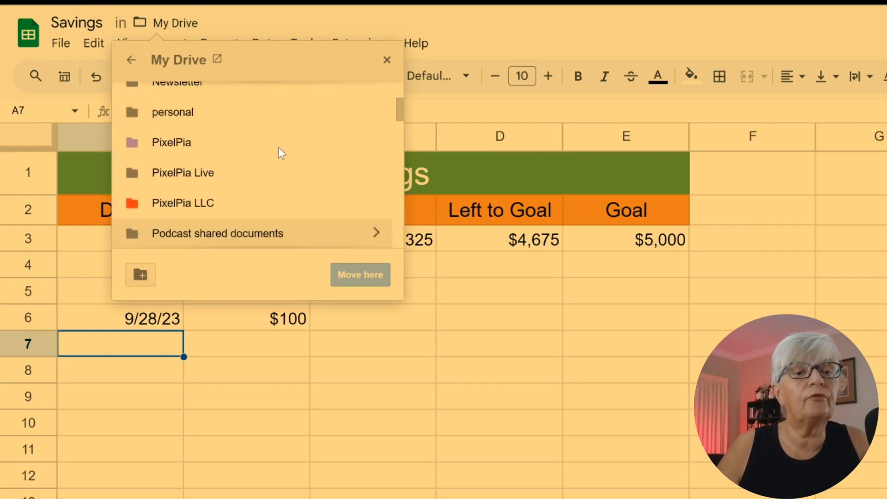
{"action": "left_click", "coordinate": [194, 112]}
{"action": "left_click", "coordinate": [363, 275]}
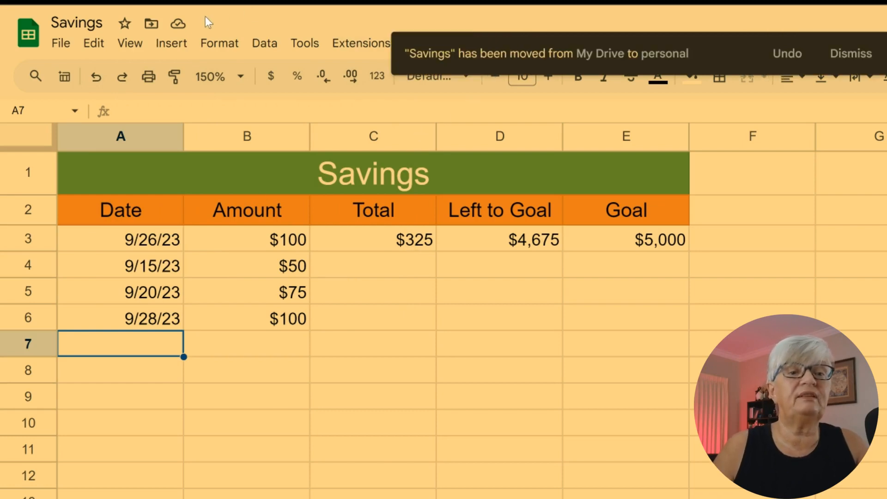